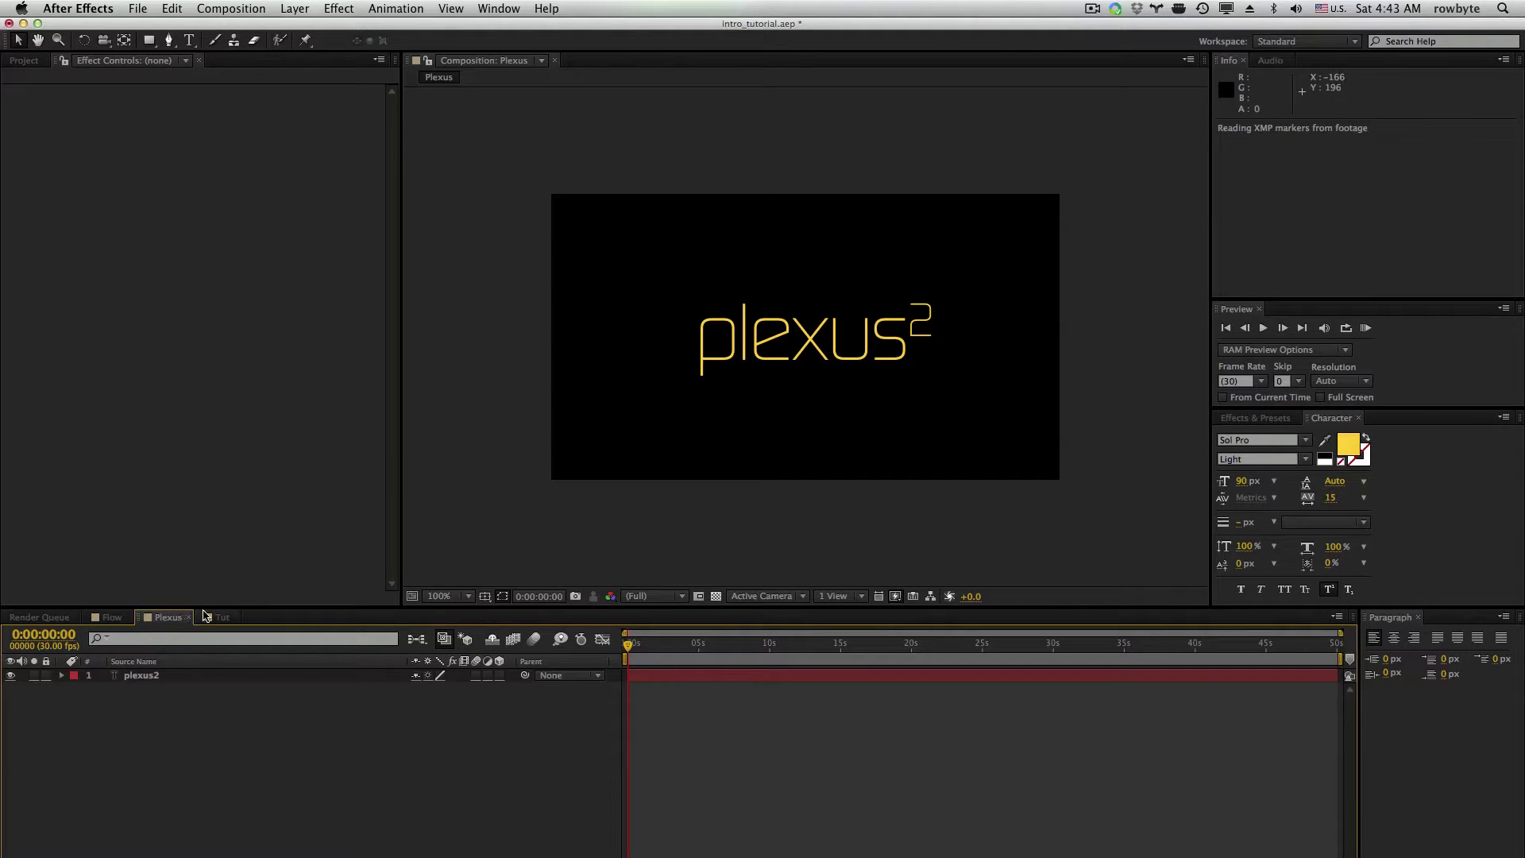
Apply the Rowbyte Plexus effect to Black Solid 2 in the Tut composition
{"action": "left_click", "coordinate": [219, 618]}
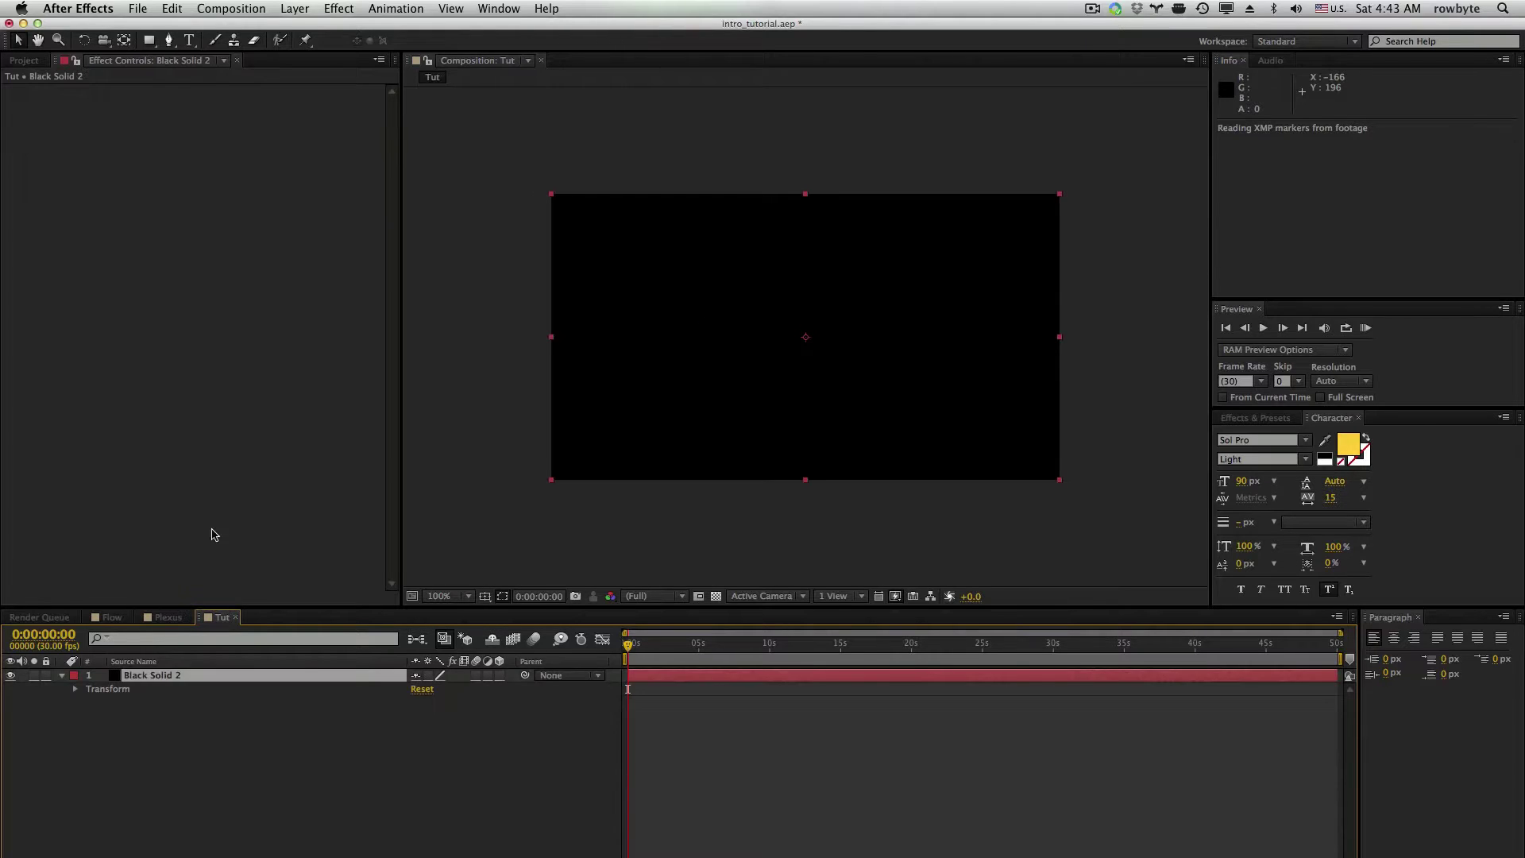
{"action": "left_click", "coordinate": [340, 9]}
{"action": "mouse_move", "coordinate": [329, 343]}
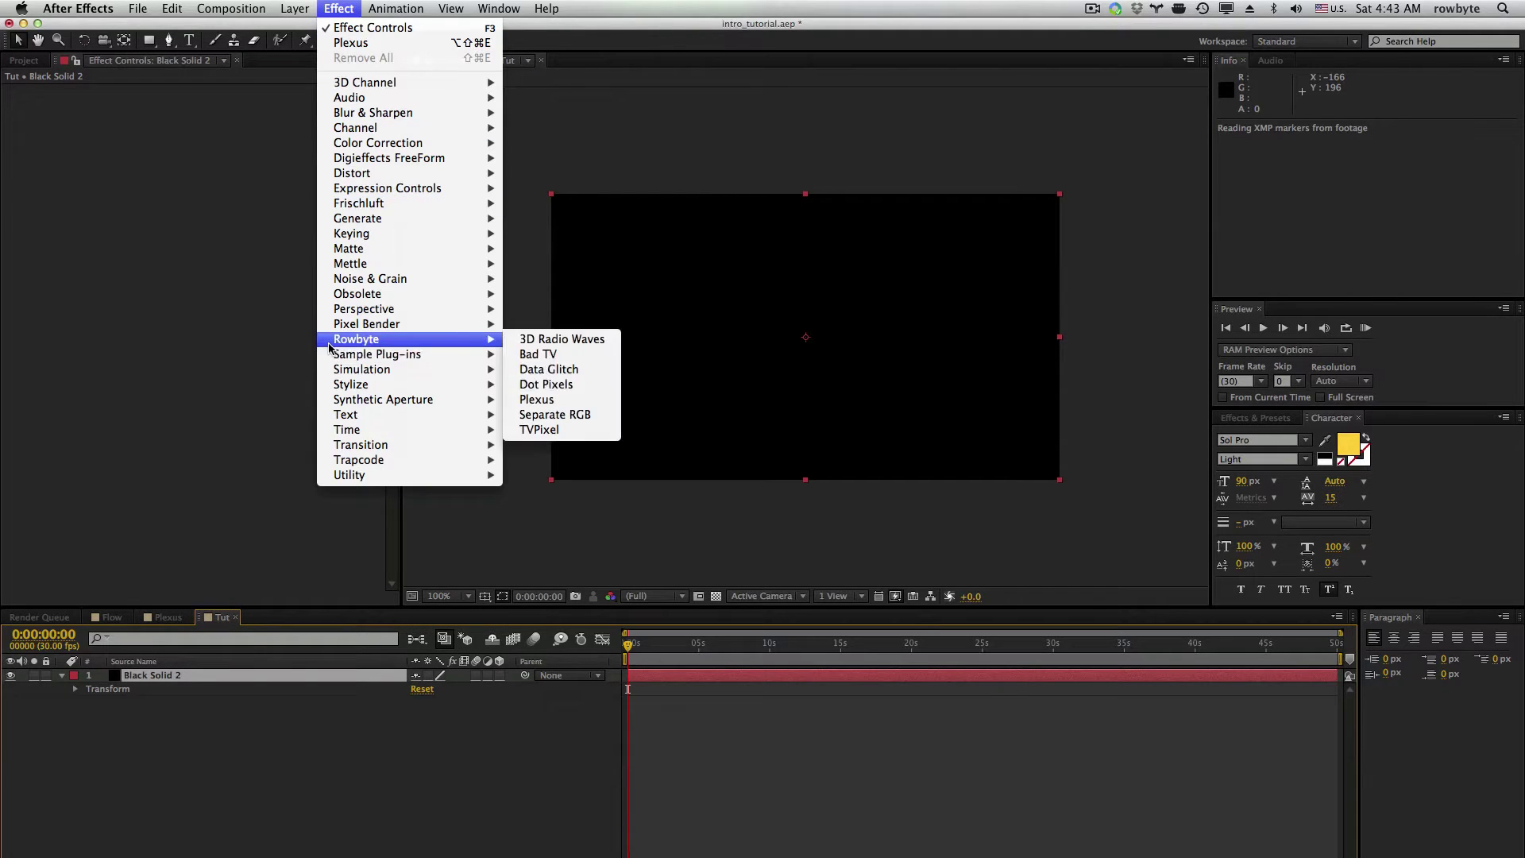
{"action": "left_click", "coordinate": [534, 401]}
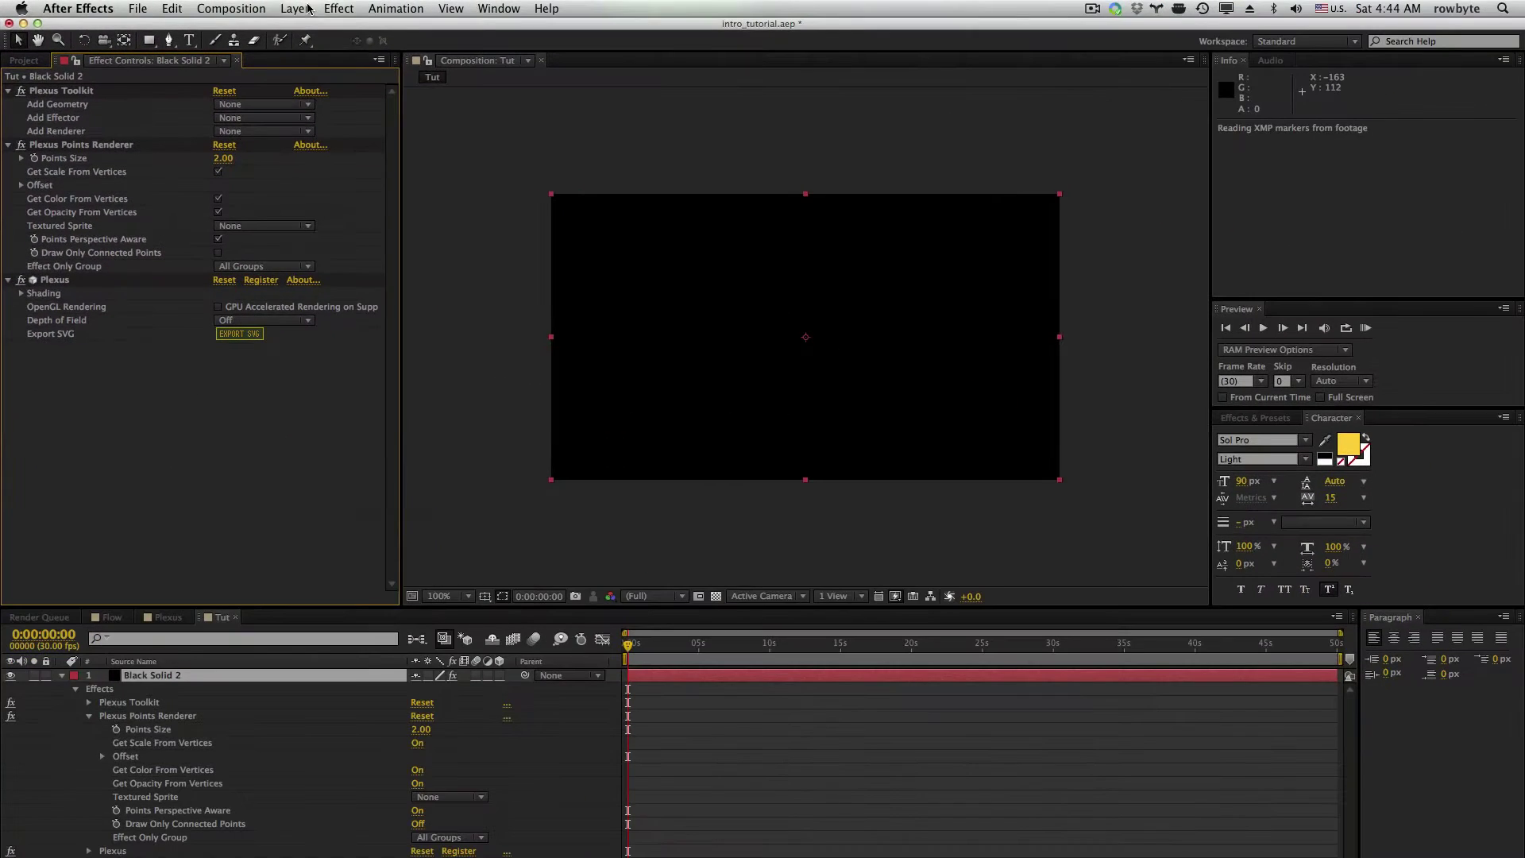
{"action": "left_click", "coordinate": [539, 16]}
Add a new camera layer with the default camera settings
{"action": "mouse_move", "coordinate": [553, 51]}
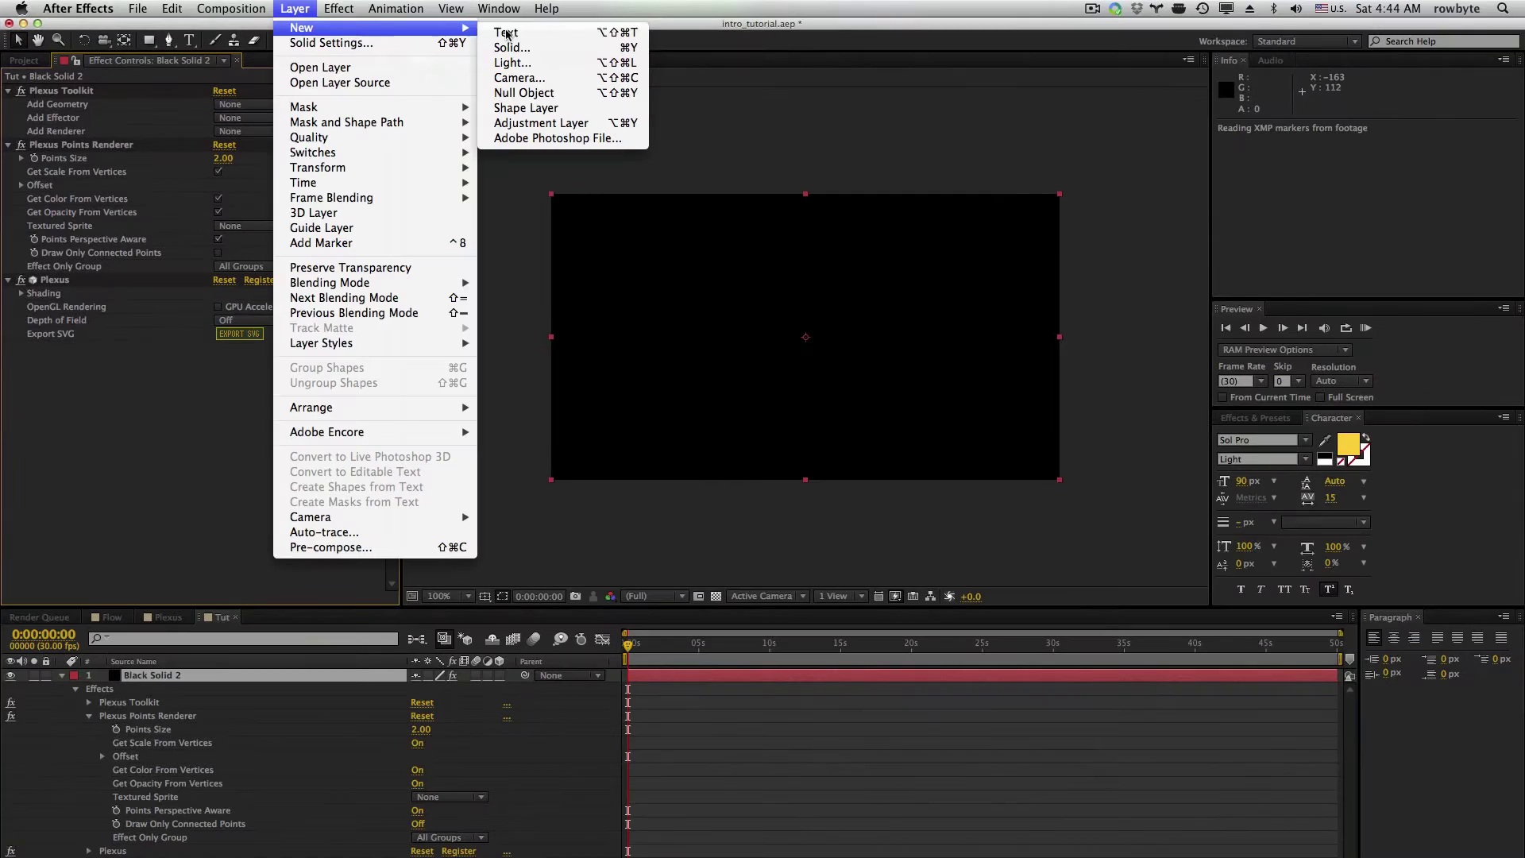
{"action": "left_click", "coordinate": [519, 77]}
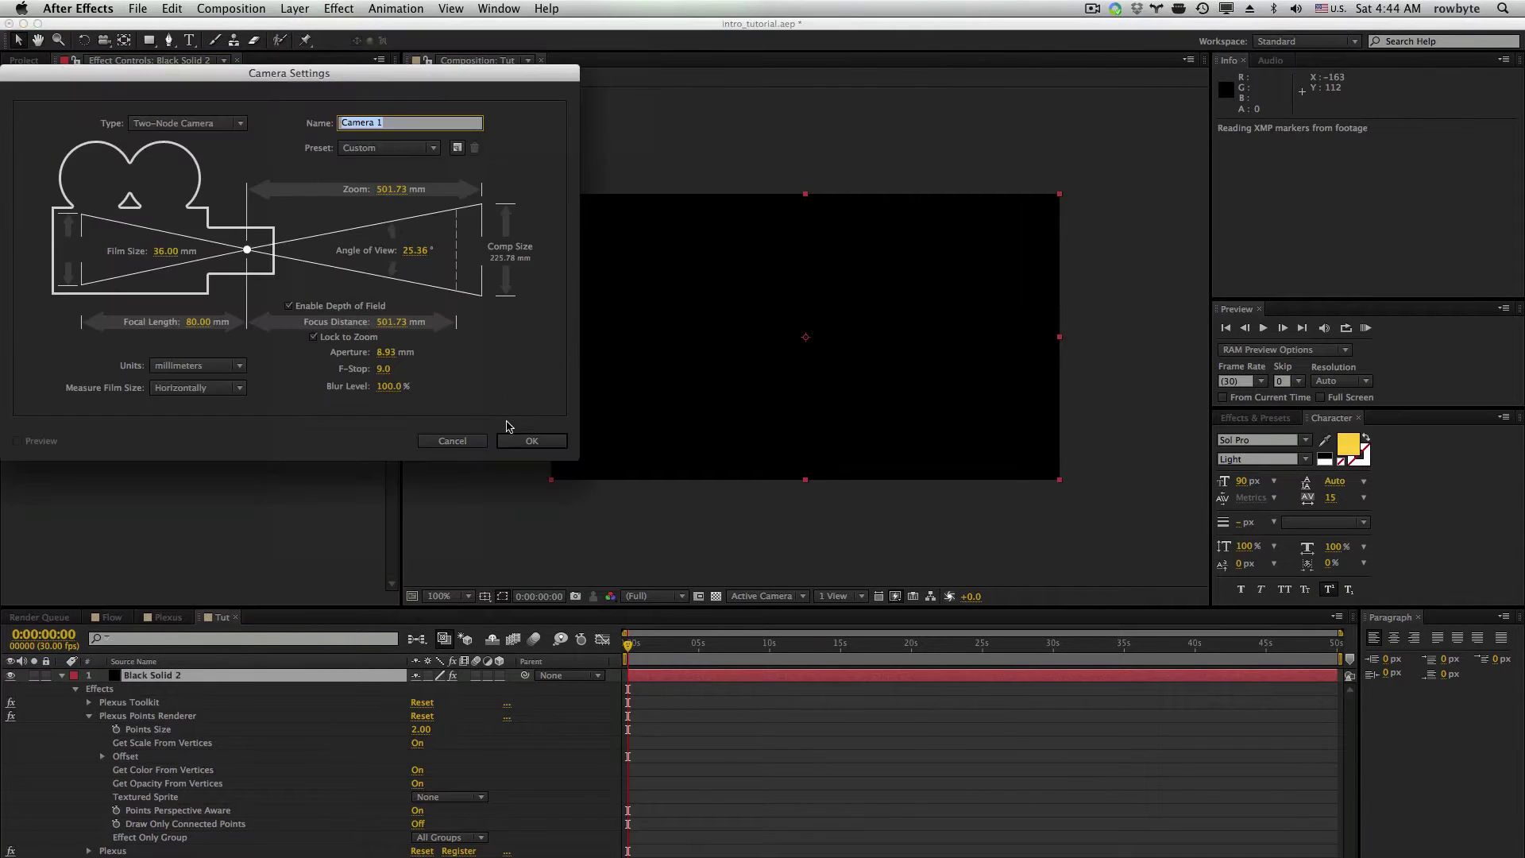
{"action": "left_click", "coordinate": [528, 435]}
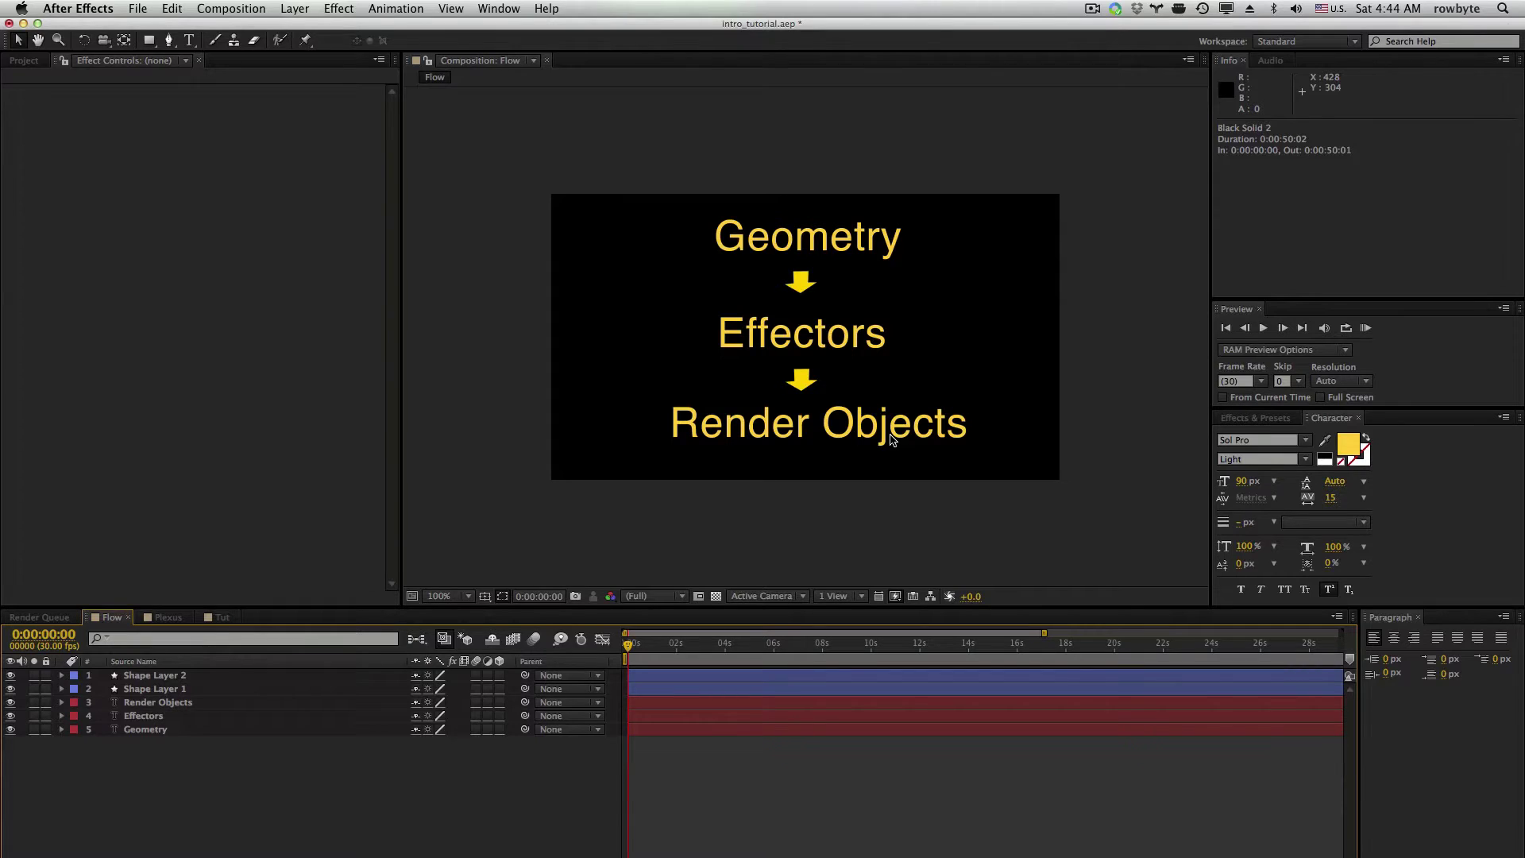
Back in Tut, set the Plexus Add Geometry source to Paths
{"action": "left_click", "coordinate": [219, 618]}
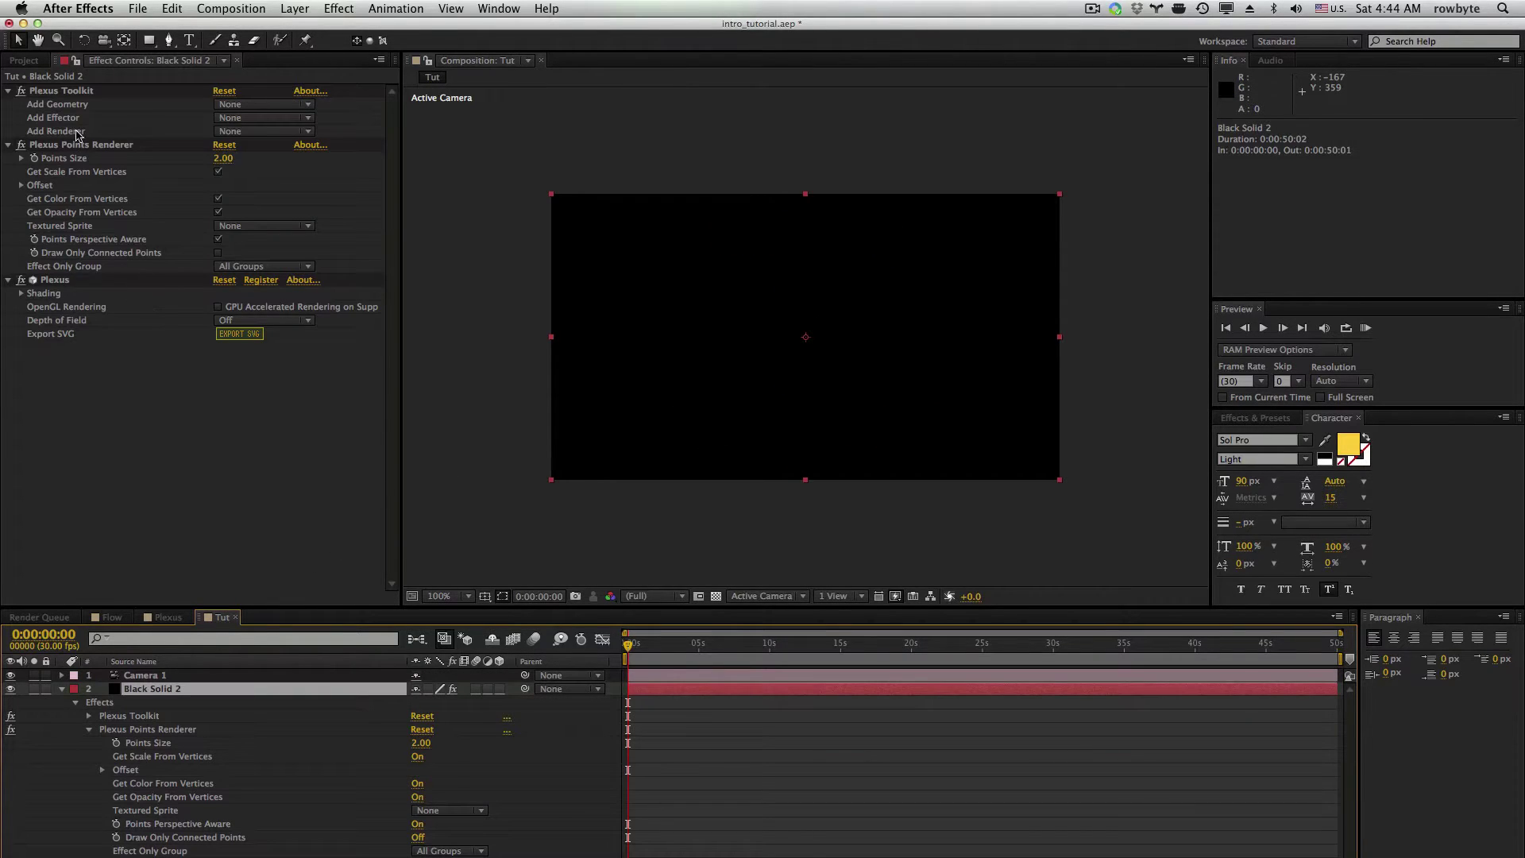
{"action": "left_click", "coordinate": [248, 105]}
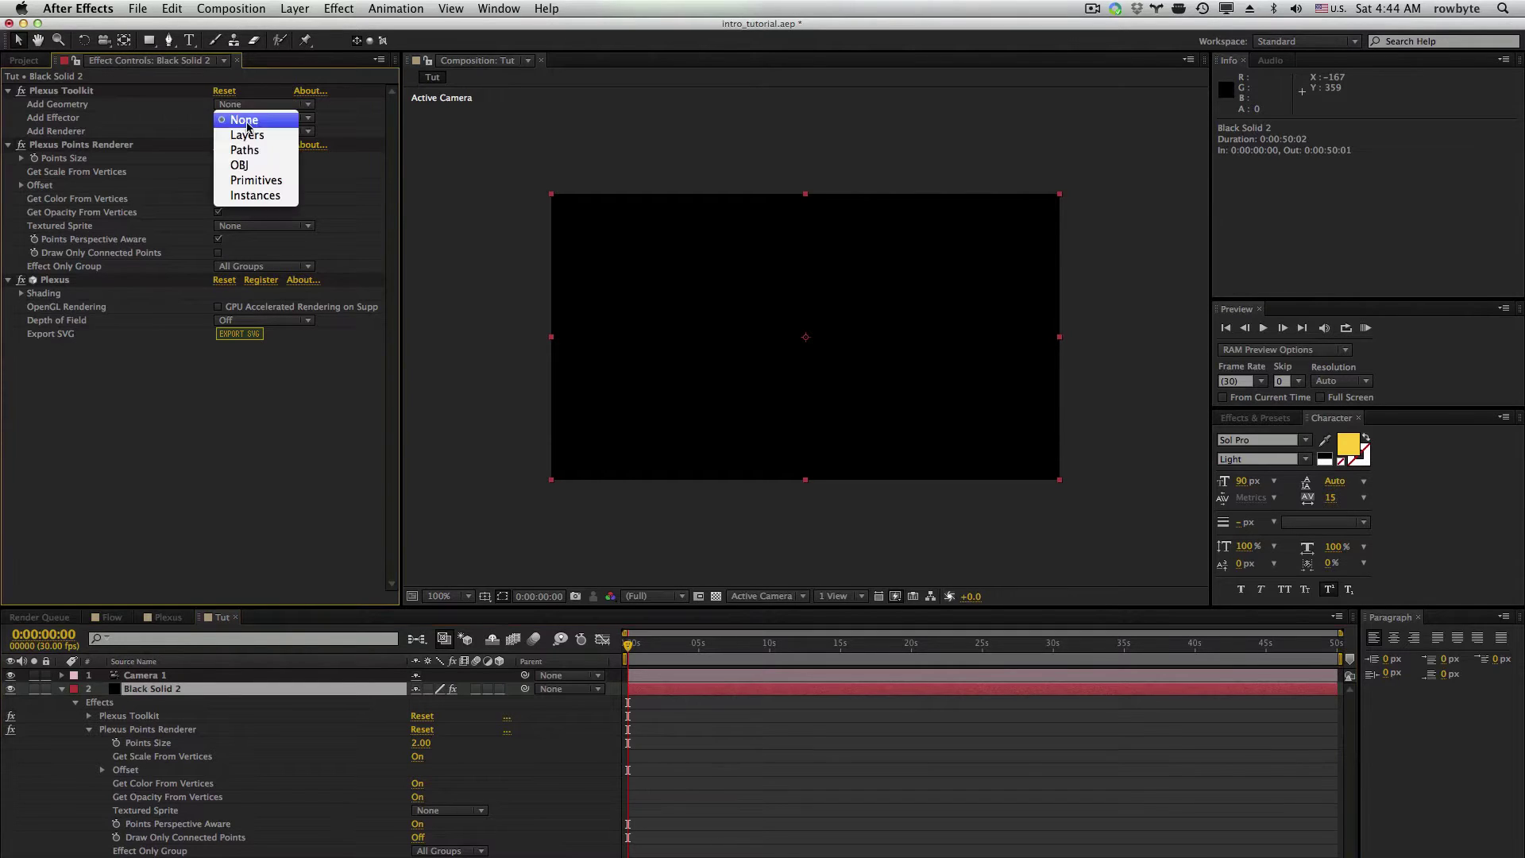
{"action": "left_click", "coordinate": [250, 149]}
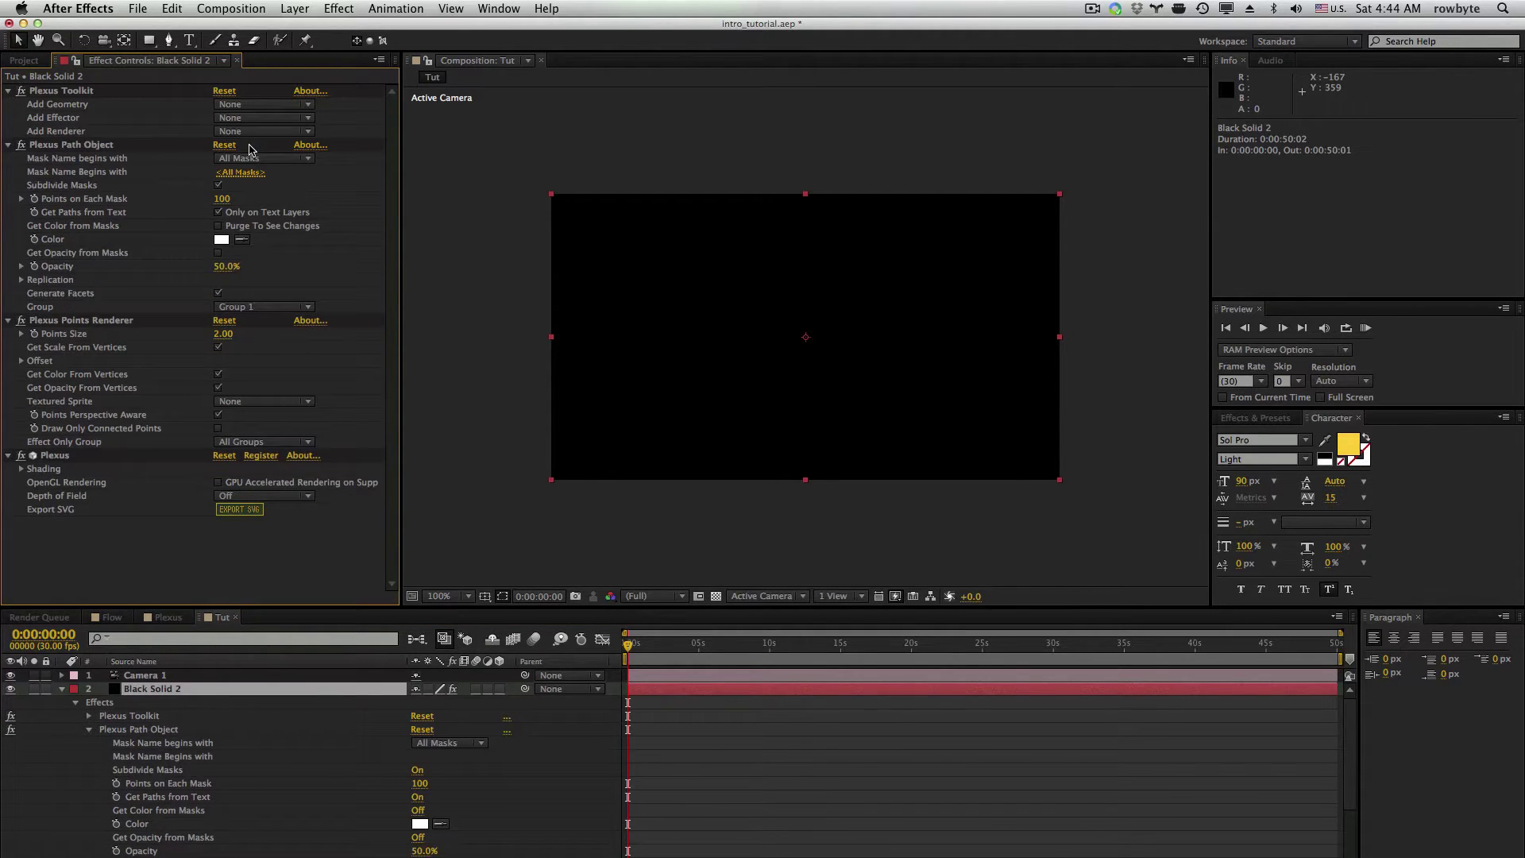
Draw a rectangular mask on the solid and enlarge Points Size to 15.50
{"action": "key", "text": "q"}
{"action": "left_click_drag", "start_coordinate": [602, 254], "coordinate": [1020, 429]}
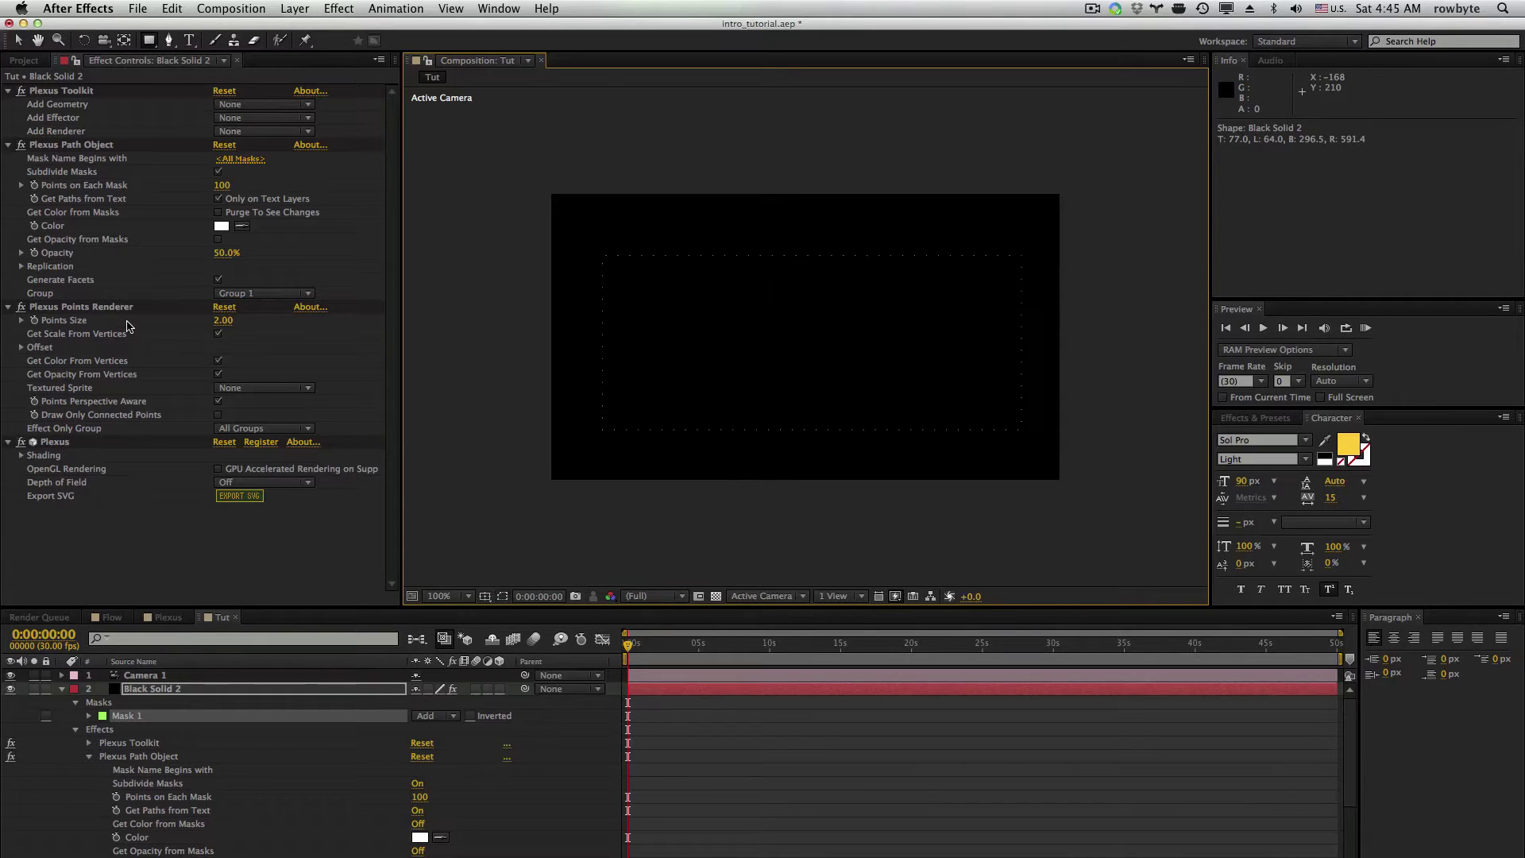
{"action": "left_click_drag", "start_coordinate": [222, 321], "coordinate": [326, 326]}
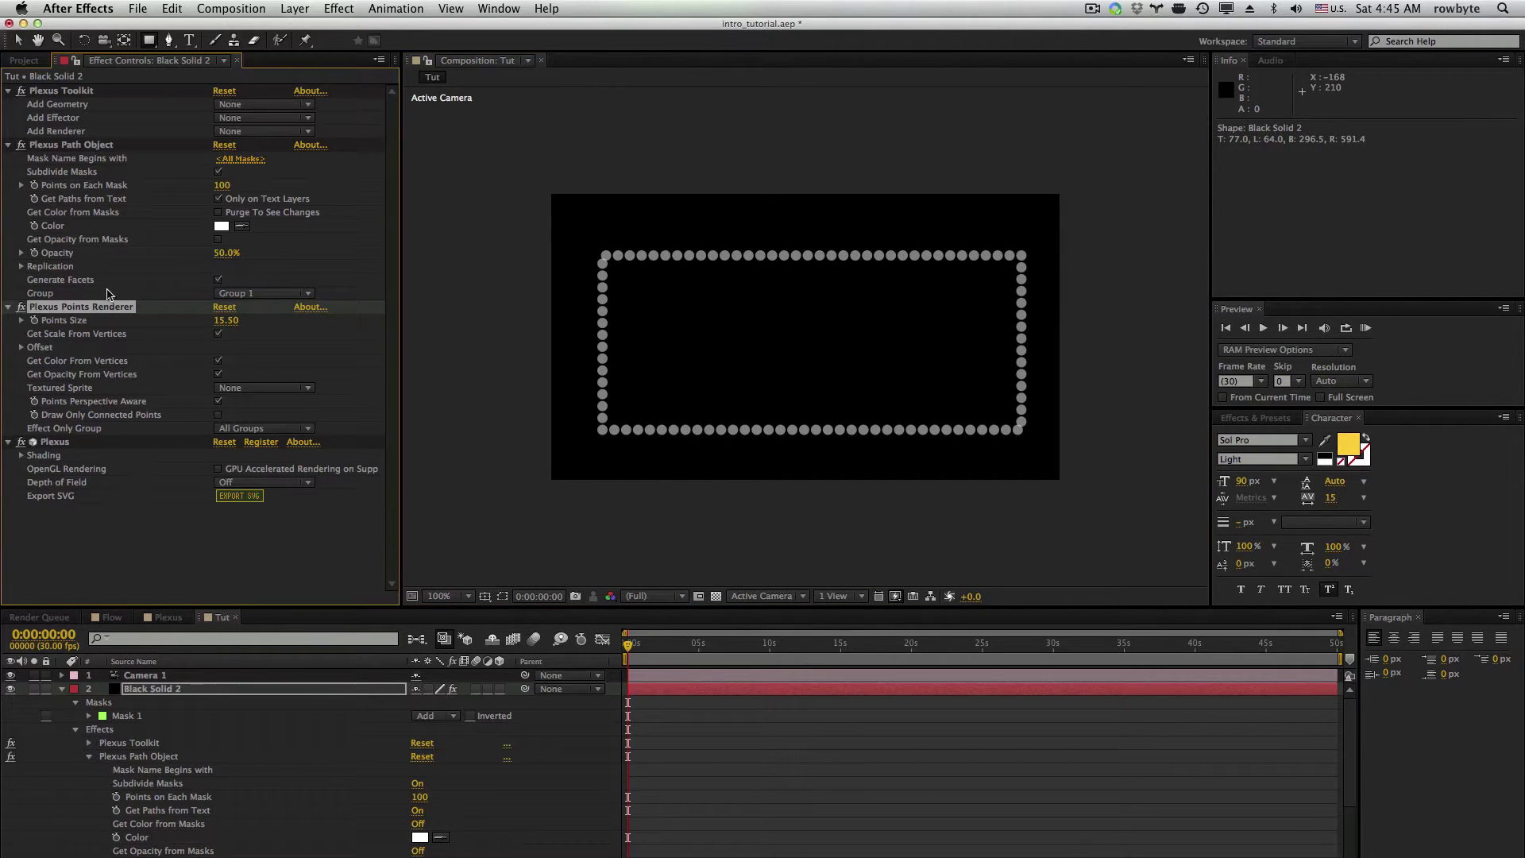
{"action": "left_click", "coordinate": [21, 267]}
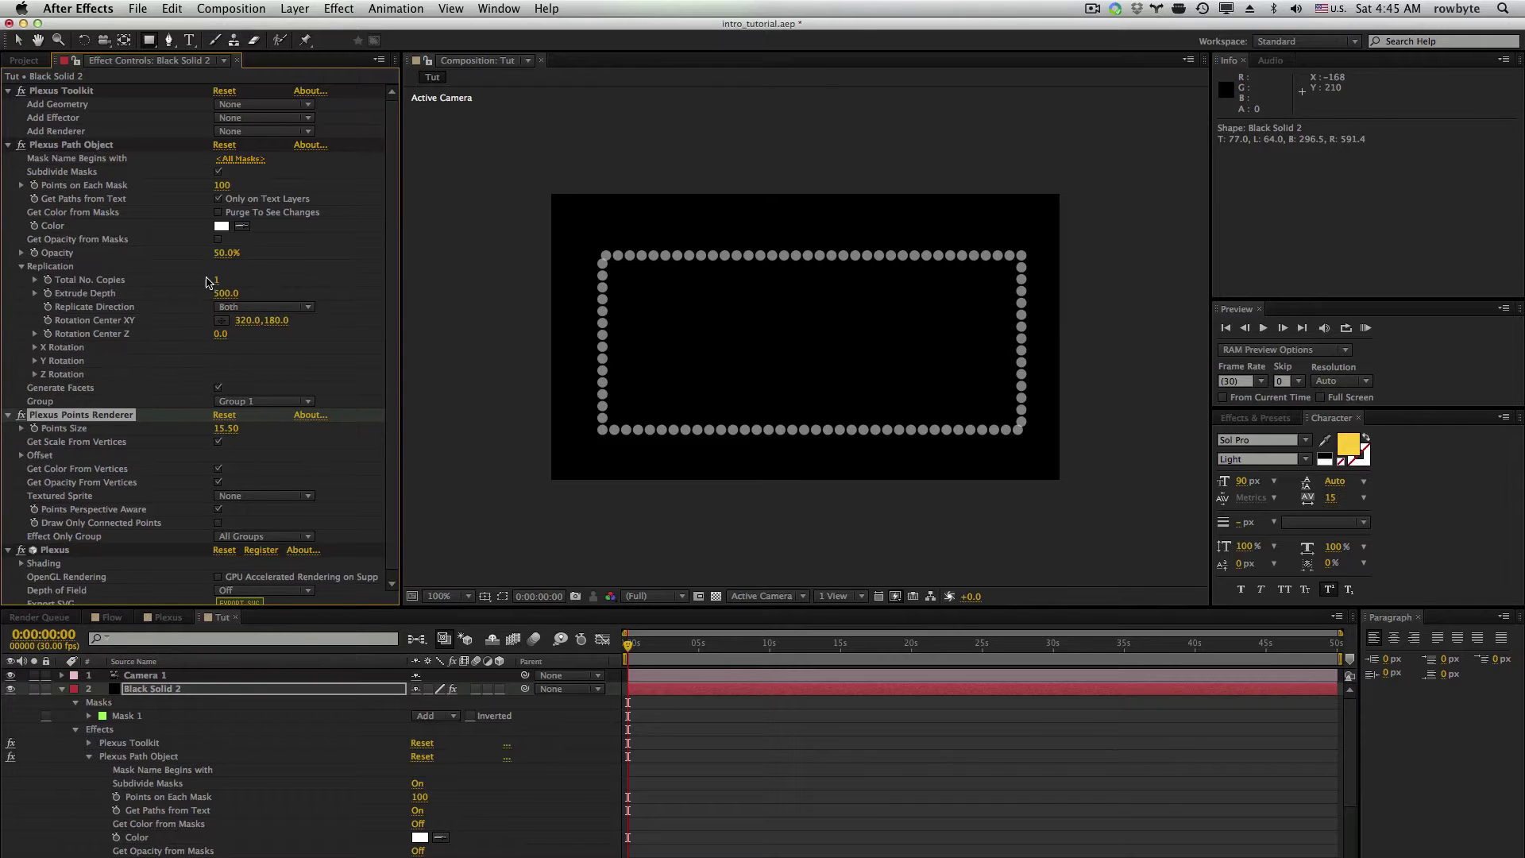
Set Total No. Copies to 10, refresh the Points Renderer, and orbit to view the box
{"action": "left_click", "coordinate": [217, 279]}
{"action": "type", "text": "10"}
{"action": "key", "text": "Return"}
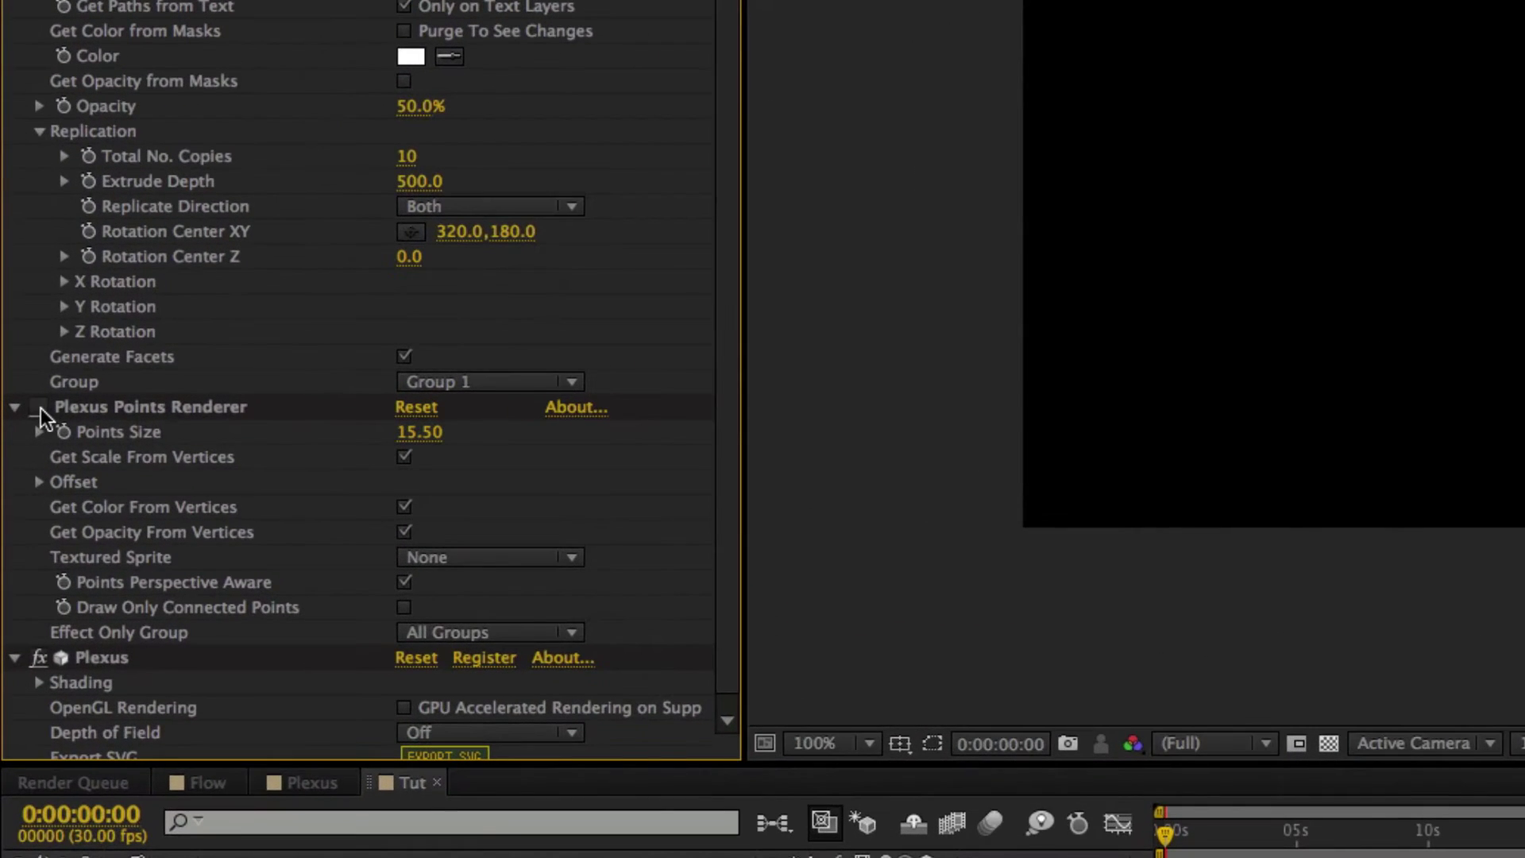
{"action": "left_click", "coordinate": [21, 415]}
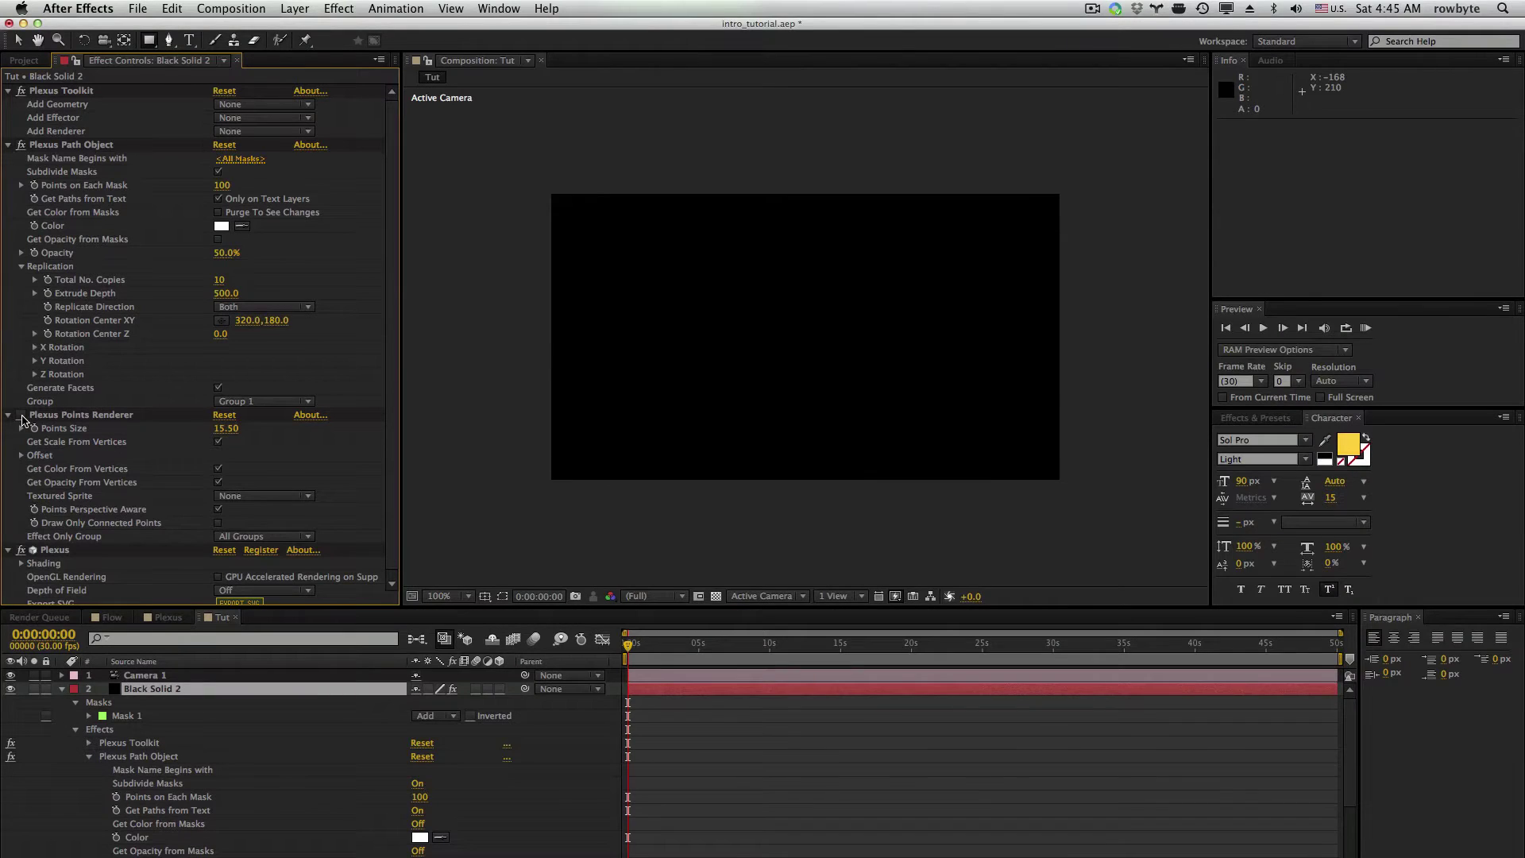
{"action": "left_click", "coordinate": [21, 415]}
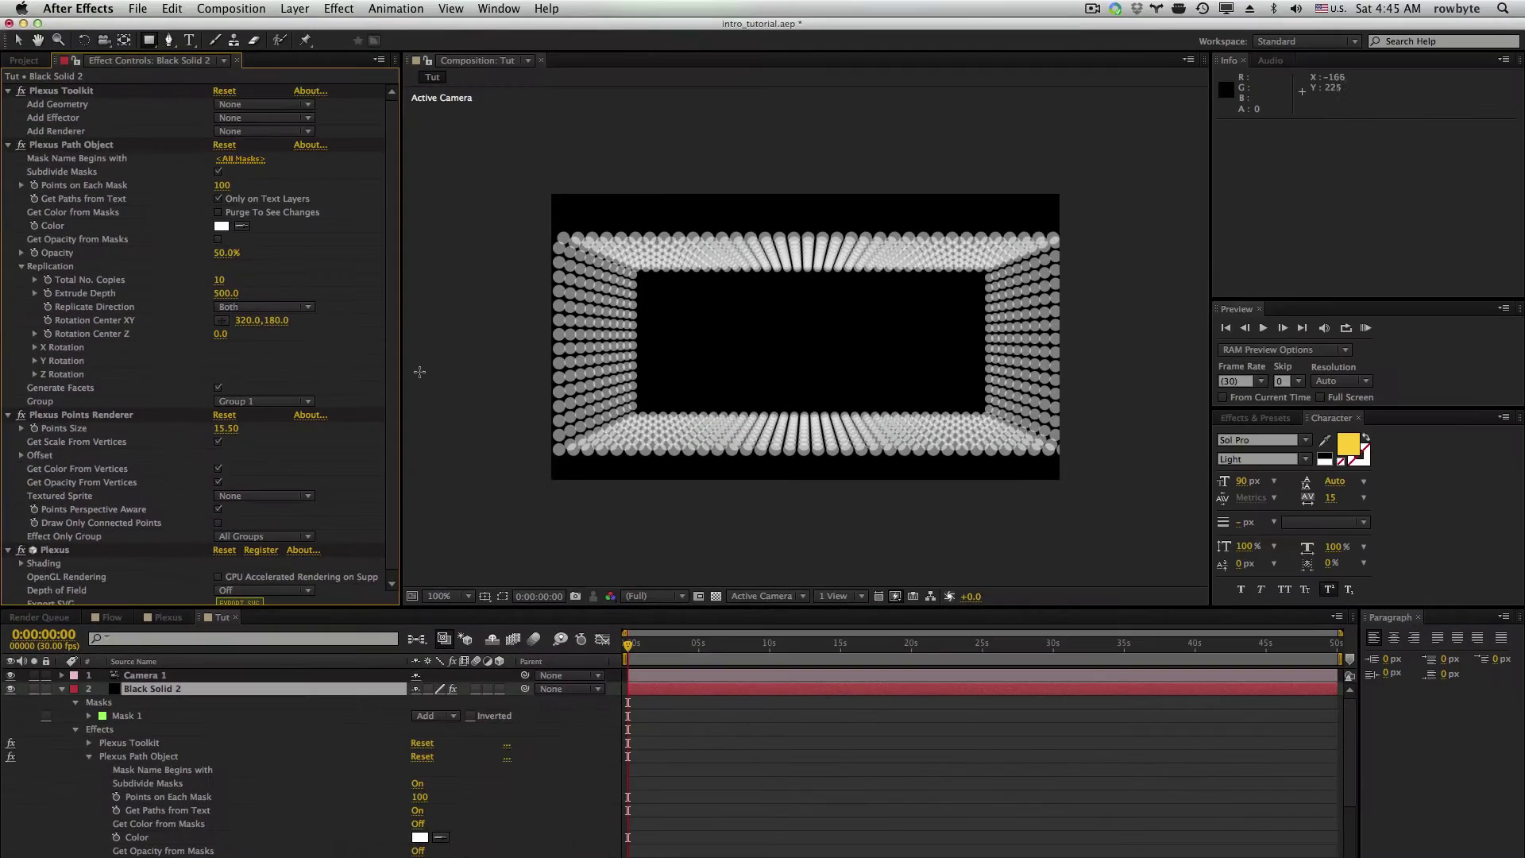
{"action": "key", "text": "c"}
{"action": "left_click_drag", "start_coordinate": [606, 334], "coordinate": [702, 503]}
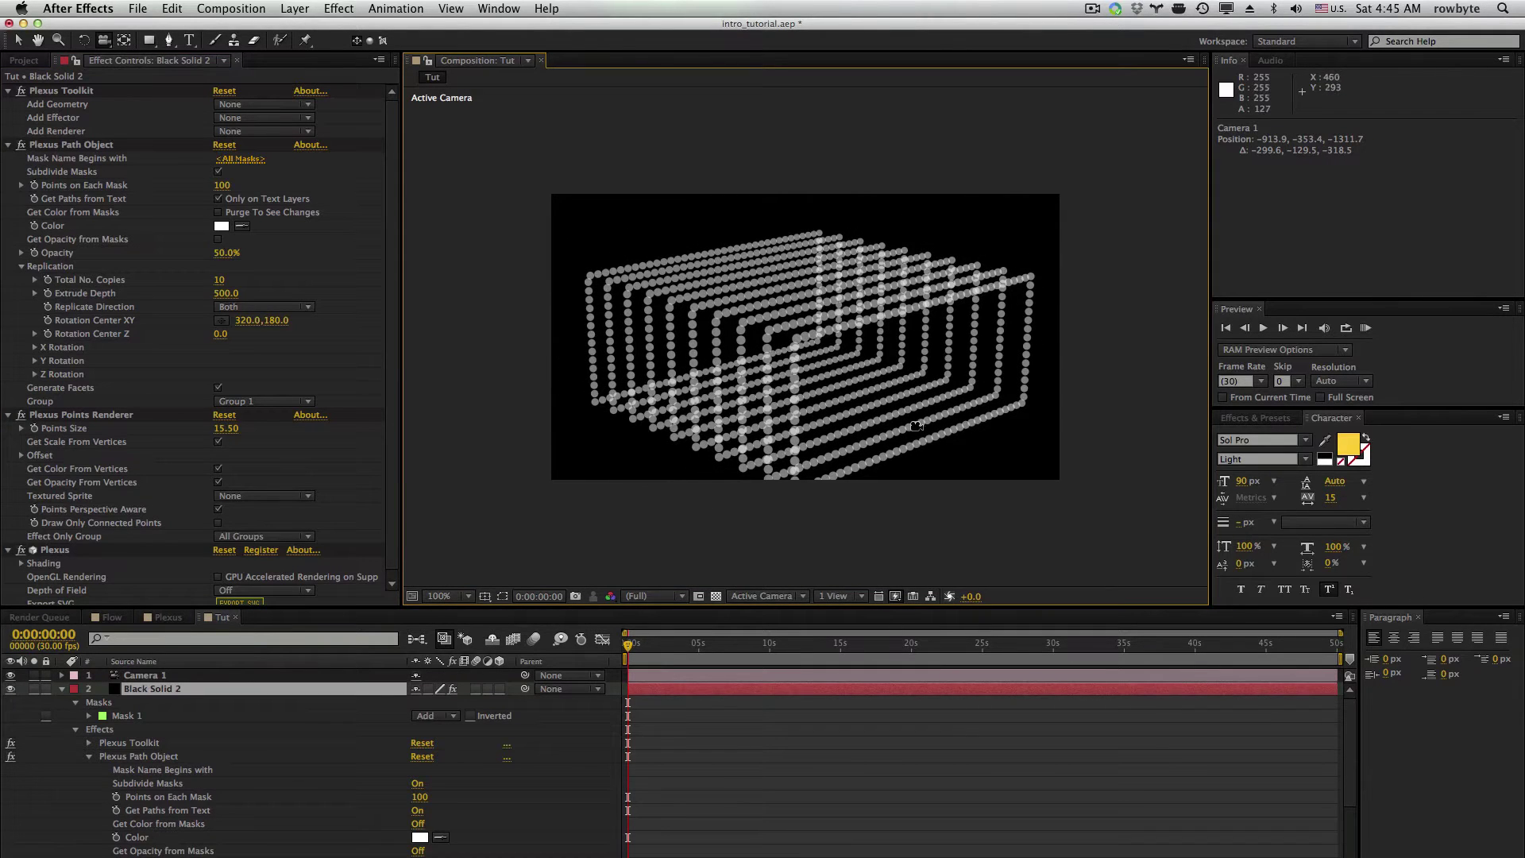
Add a Plexus Noise Effector and raise its amplitude to scatter the points
{"action": "left_click", "coordinate": [255, 120]}
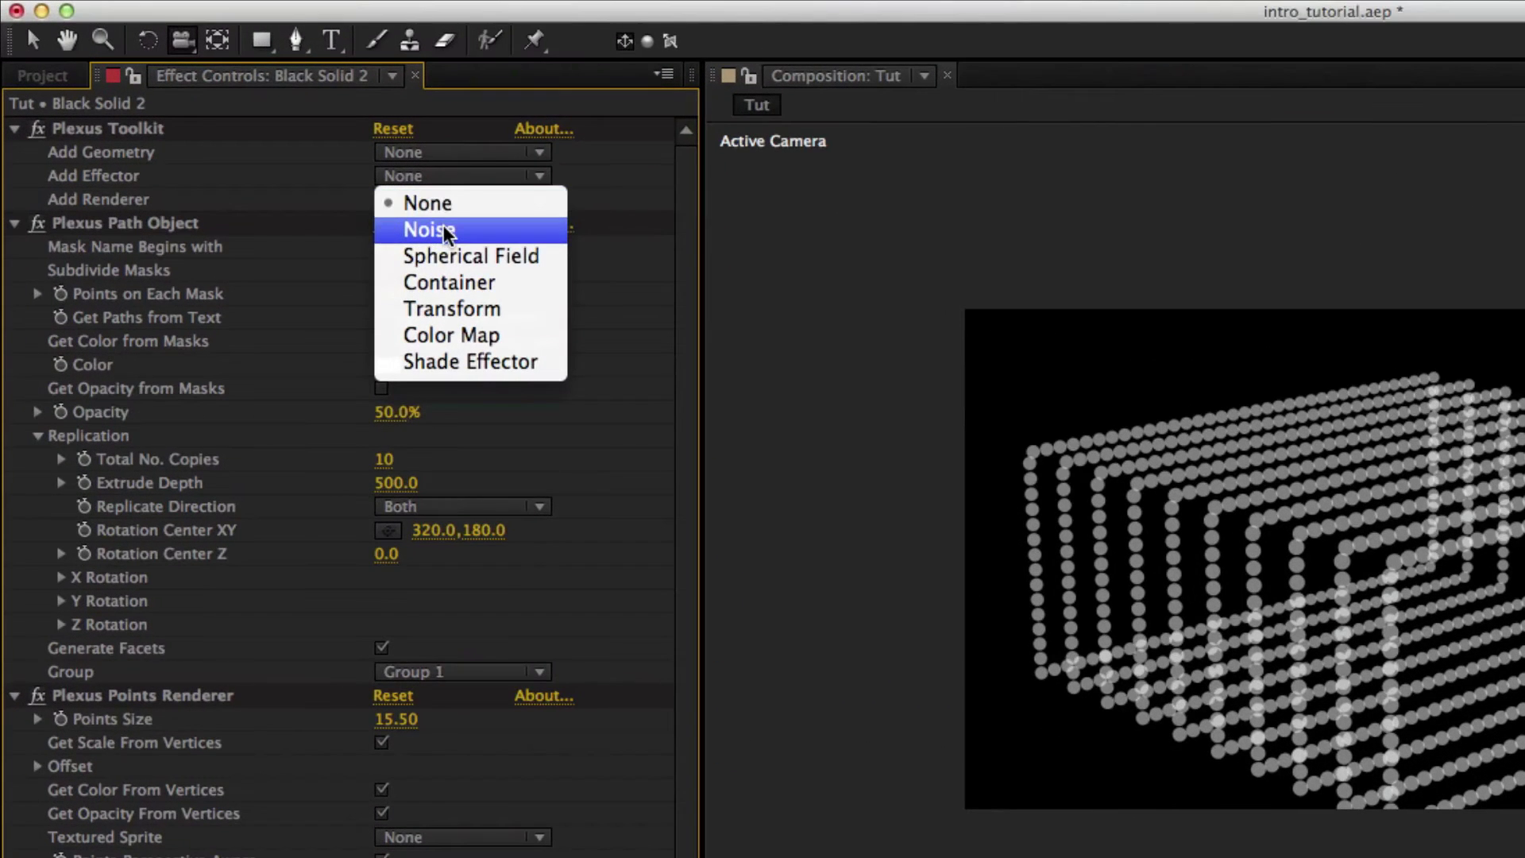
{"action": "left_click", "coordinate": [428, 230]}
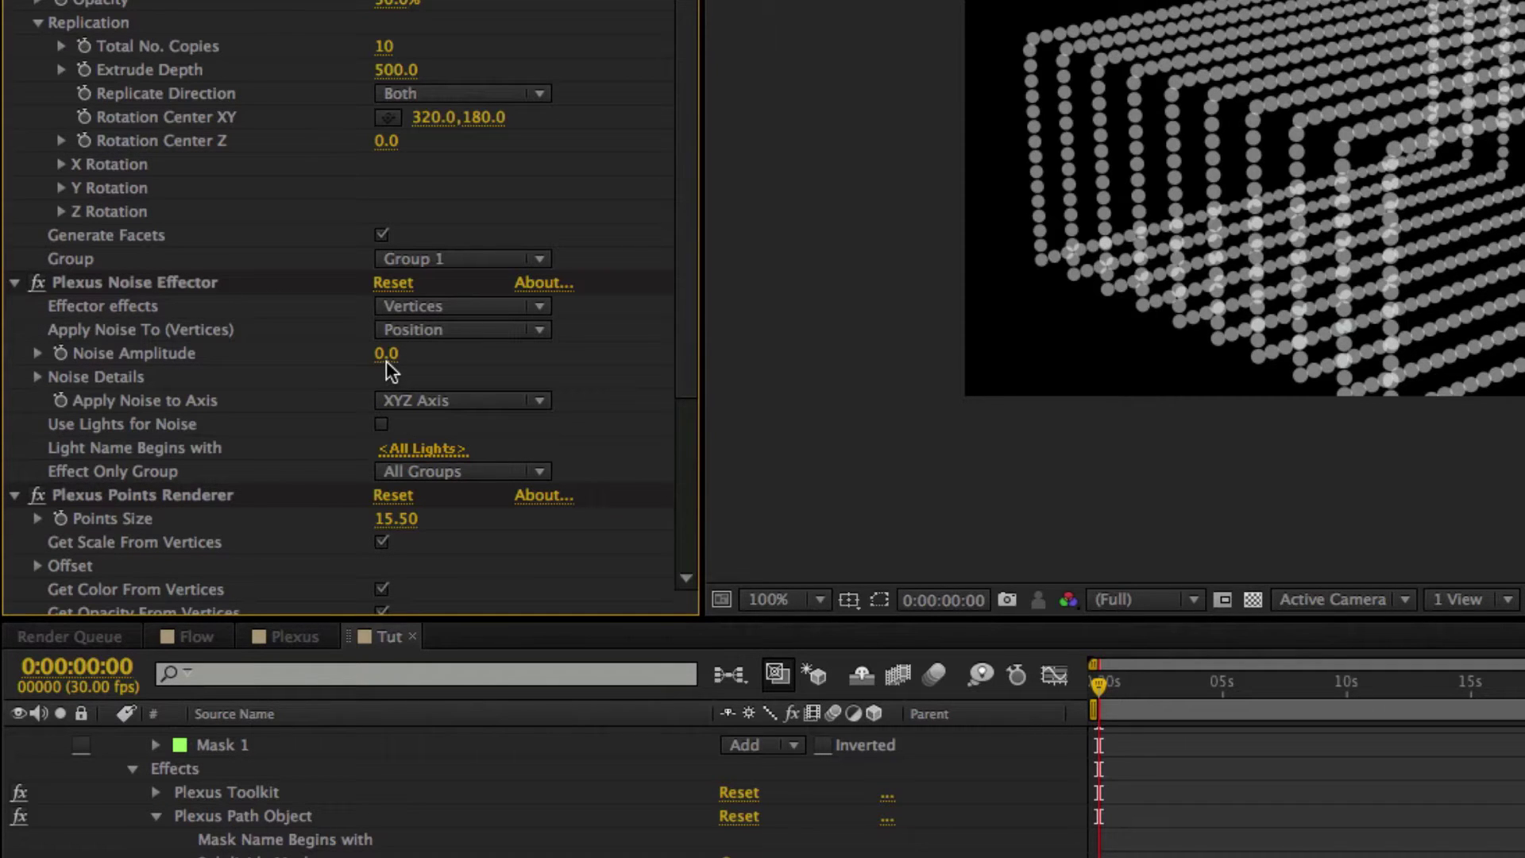
{"action": "left_click_drag", "start_coordinate": [386, 357], "coordinate": [450, 356]}
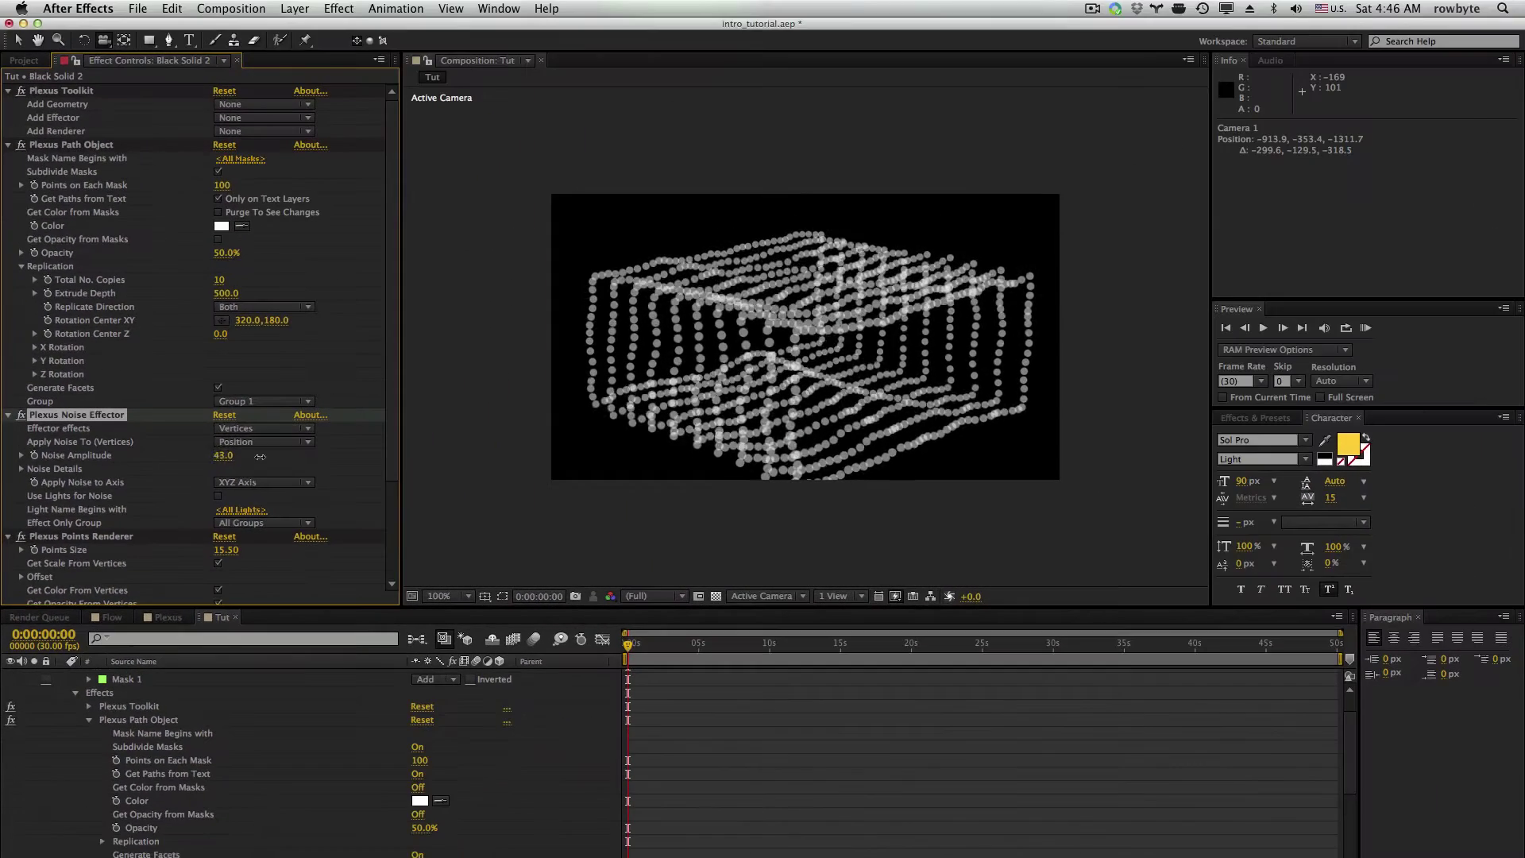
{"action": "left_click_drag", "start_coordinate": [260, 456], "coordinate": [790, 378]}
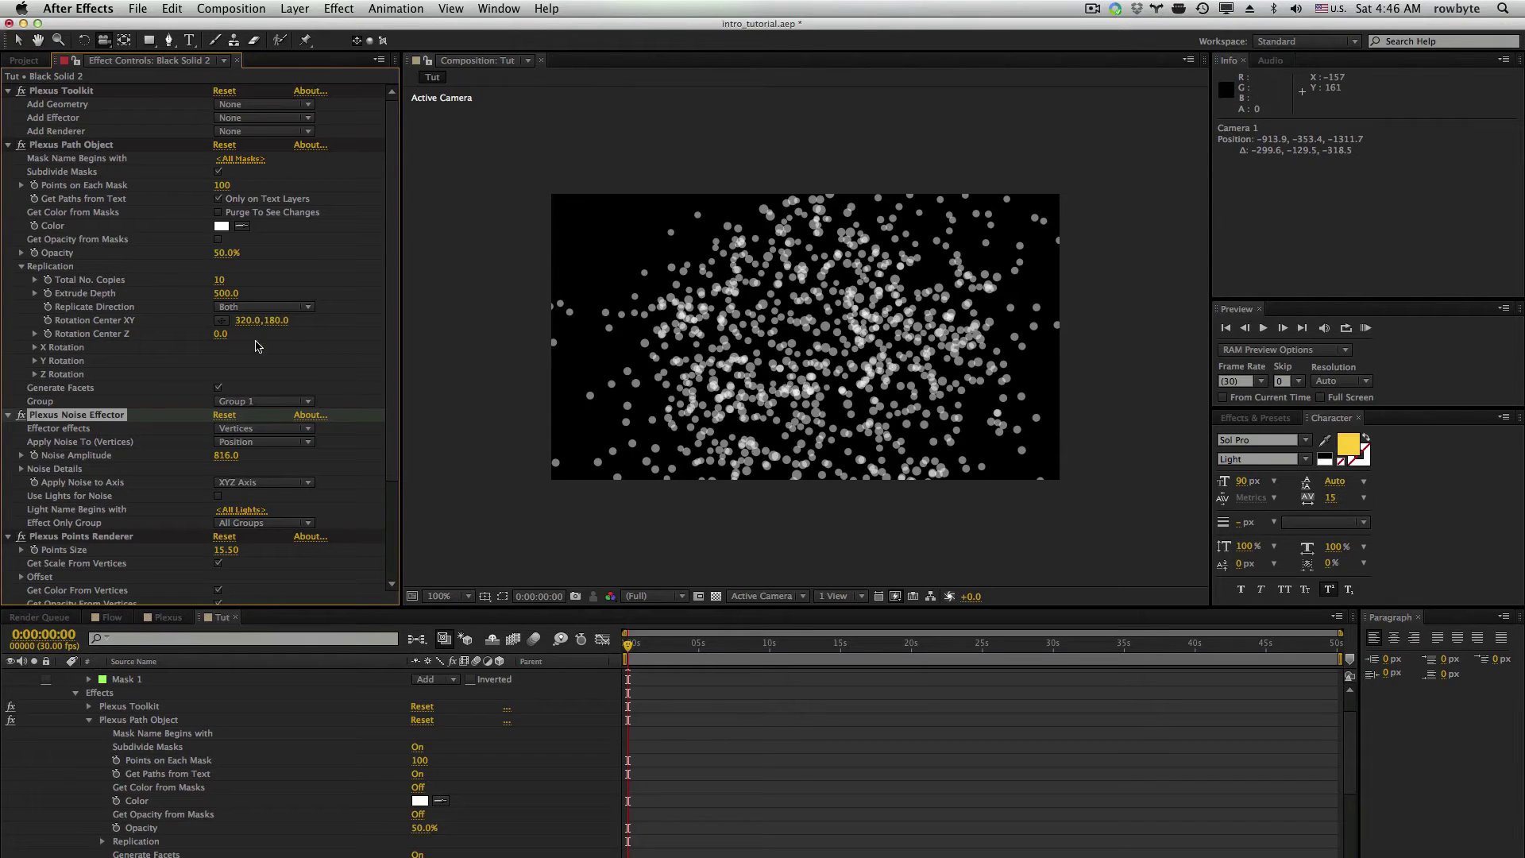
Try noise on Scale at amplitude 837, then on Color at amplitudes 148 and 136
{"action": "left_click", "coordinate": [247, 445]}
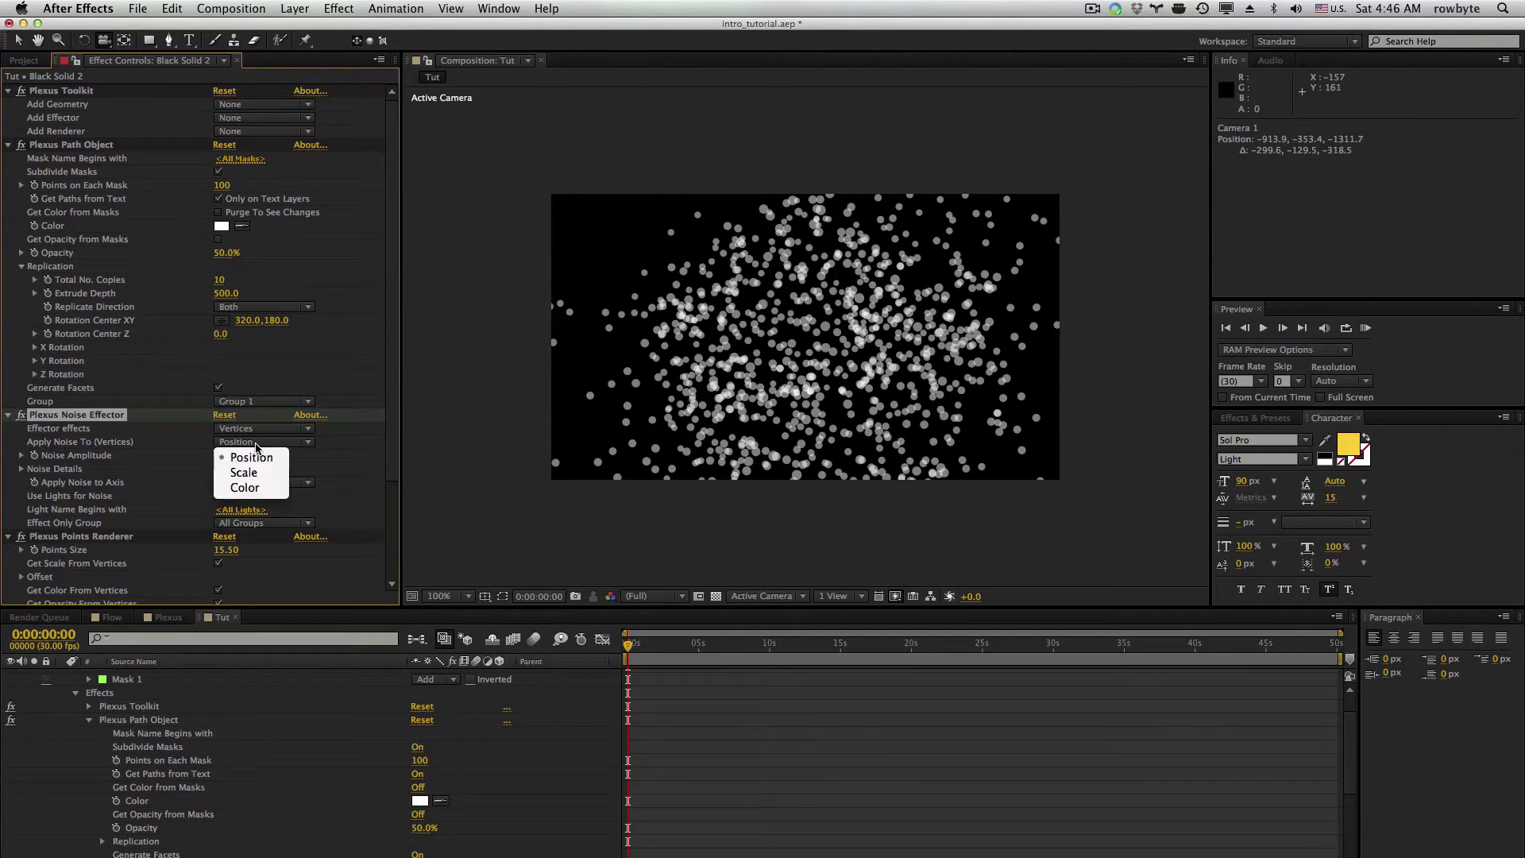
{"action": "left_click", "coordinate": [258, 476]}
{"action": "mouse_move", "coordinate": [227, 456]}
{"action": "left_mouse_down"}
{"action": "mouse_move", "coordinate": [213, 514]}
{"action": "mouse_move", "coordinate": [215, 458]}
{"action": "left_mouse_up"}
{"action": "left_click", "coordinate": [262, 442]}
{"action": "left_click", "coordinate": [255, 468]}
{"action": "left_click", "coordinate": [223, 468]}
{"action": "type", "text": "148"}
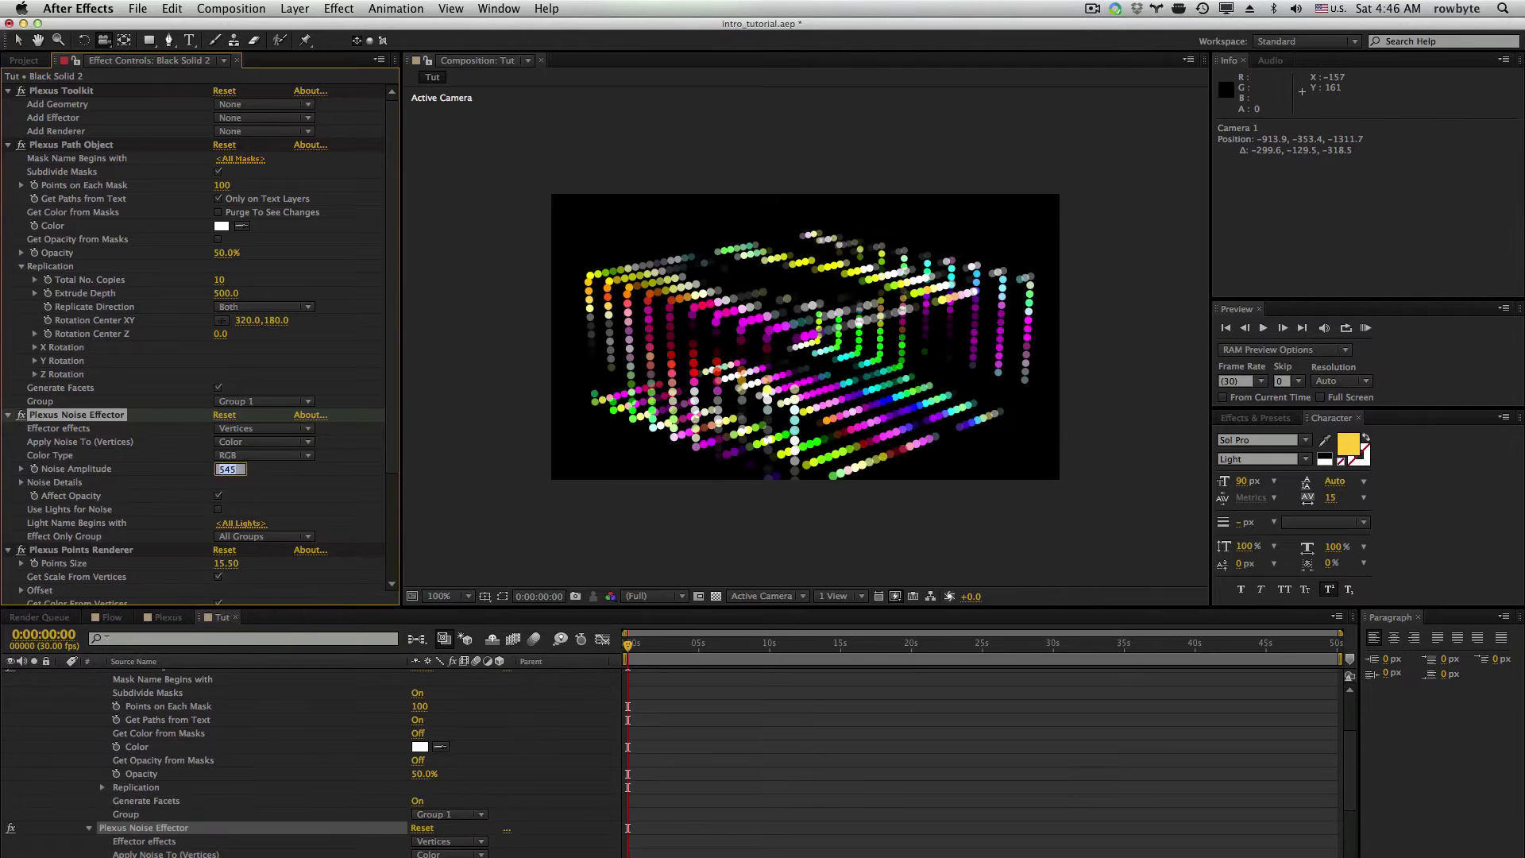
{"action": "key", "text": "Return"}
{"action": "left_click_drag", "start_coordinate": [283, 489], "coordinate": [224, 479]}
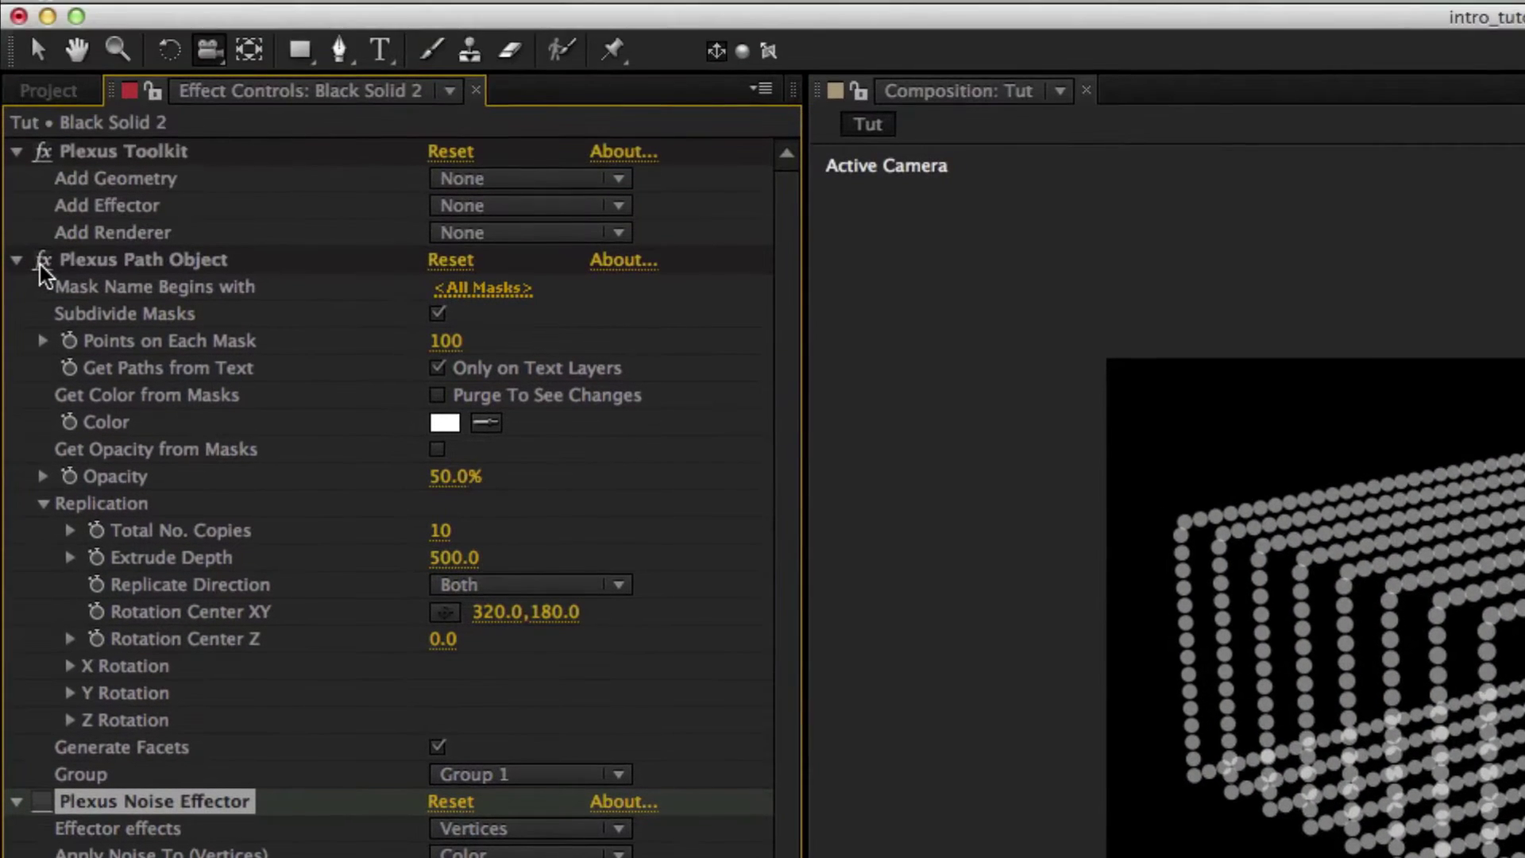
Apply the noise to Position at amplitude 307, then disable the Noise Effector
{"action": "left_click", "coordinate": [39, 132]}
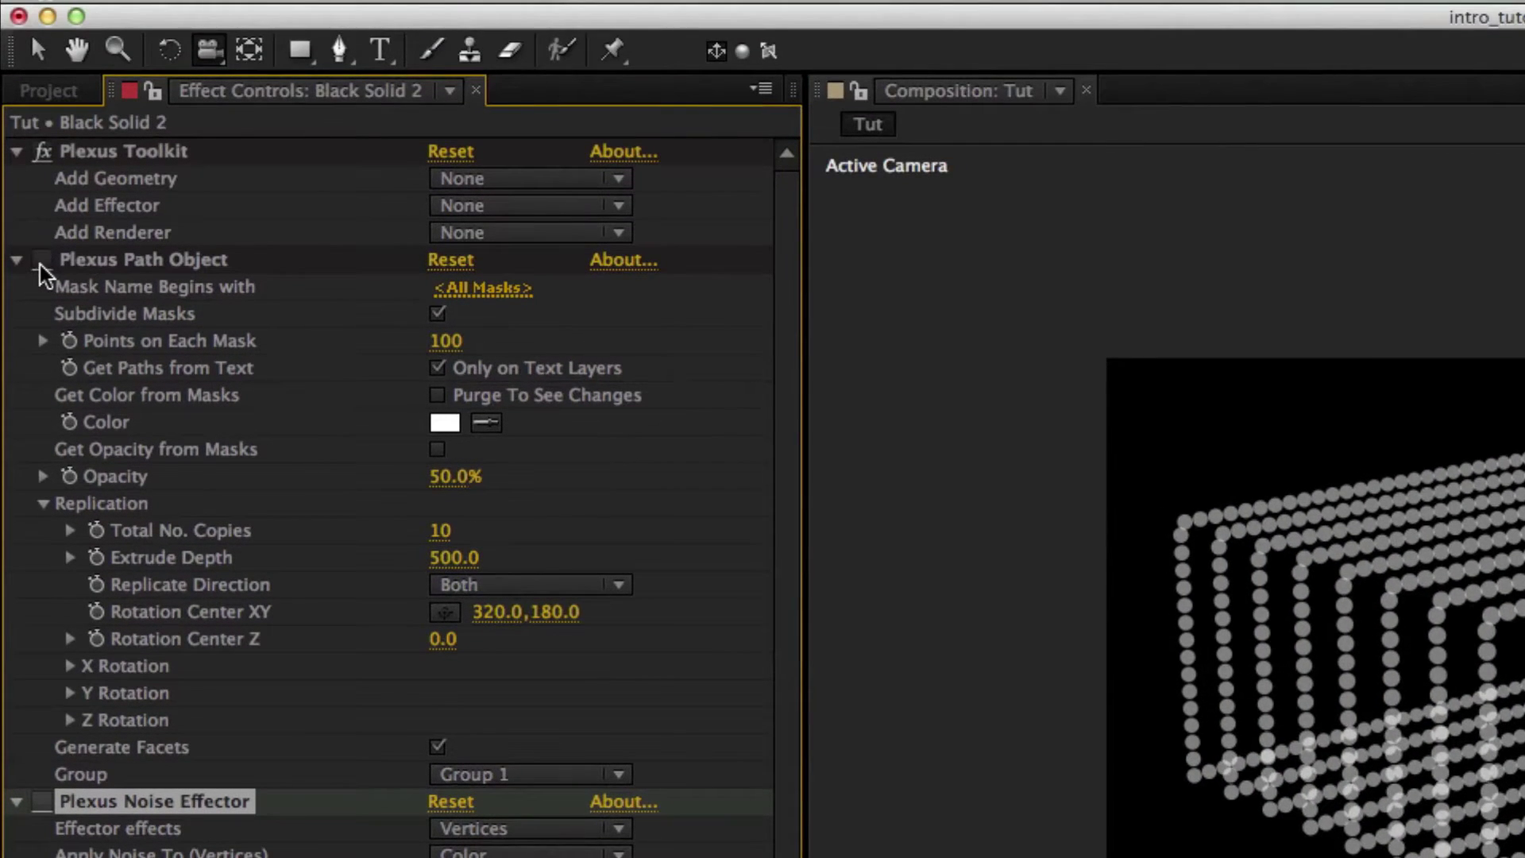
{"action": "left_click", "coordinate": [39, 802]}
{"action": "left_click", "coordinate": [42, 260]}
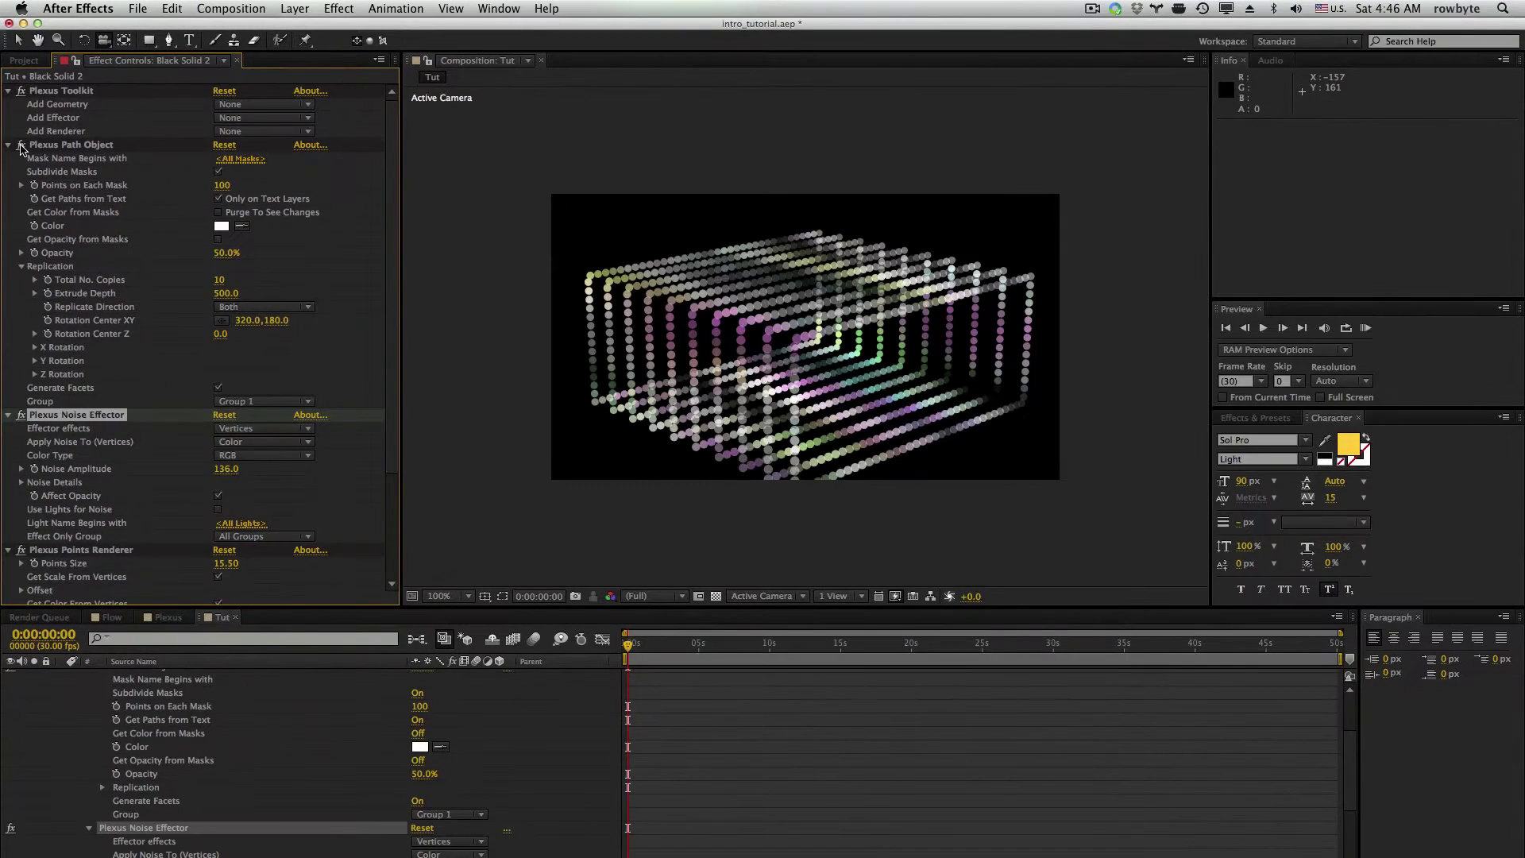
{"action": "left_click", "coordinate": [244, 445]}
{"action": "left_click", "coordinate": [242, 456]}
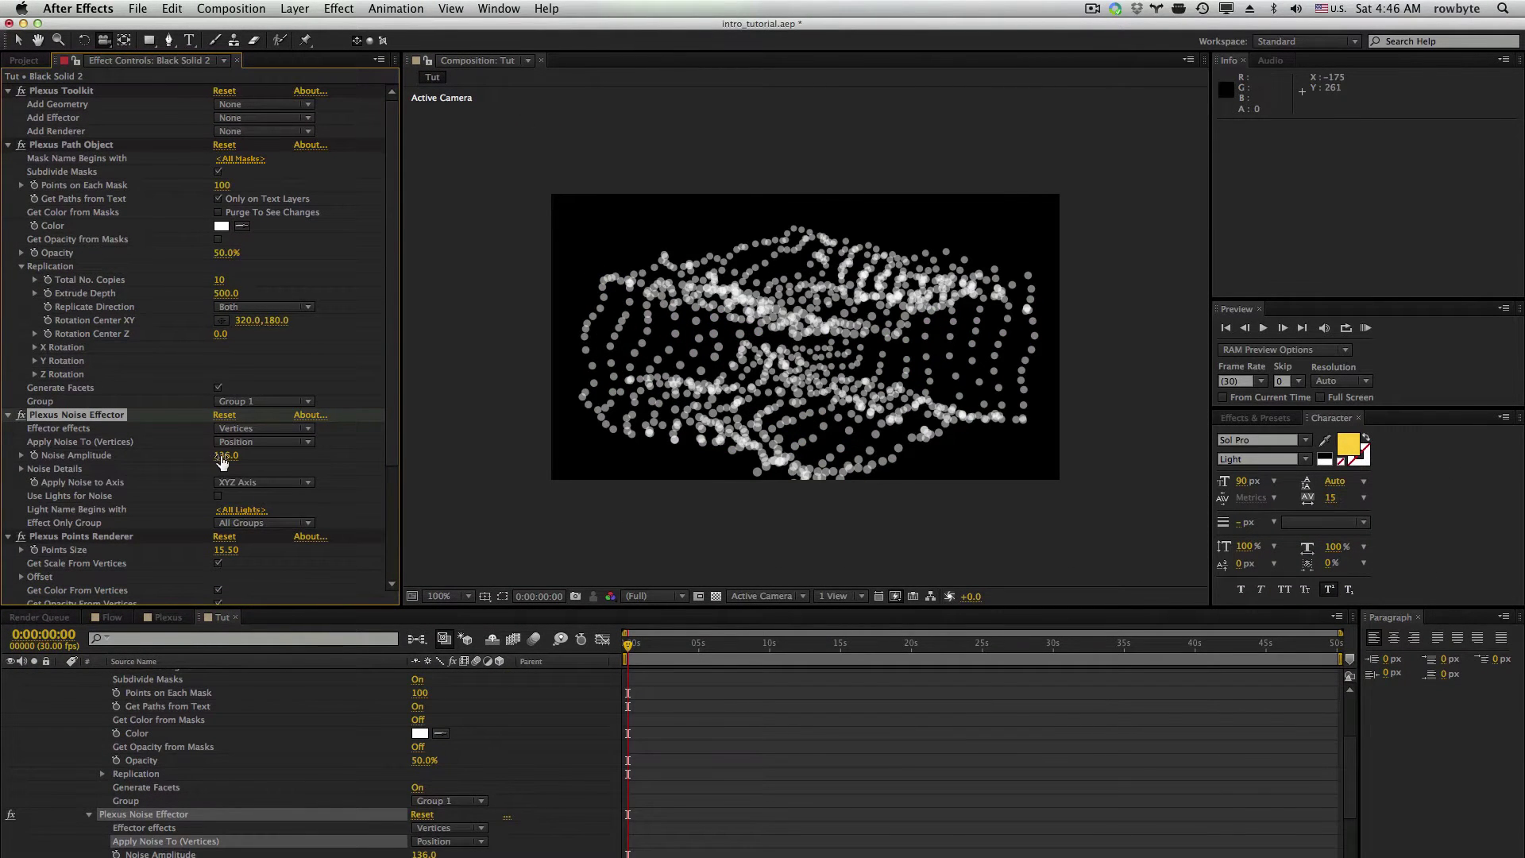
{"action": "left_click_drag", "start_coordinate": [223, 459], "coordinate": [362, 459]}
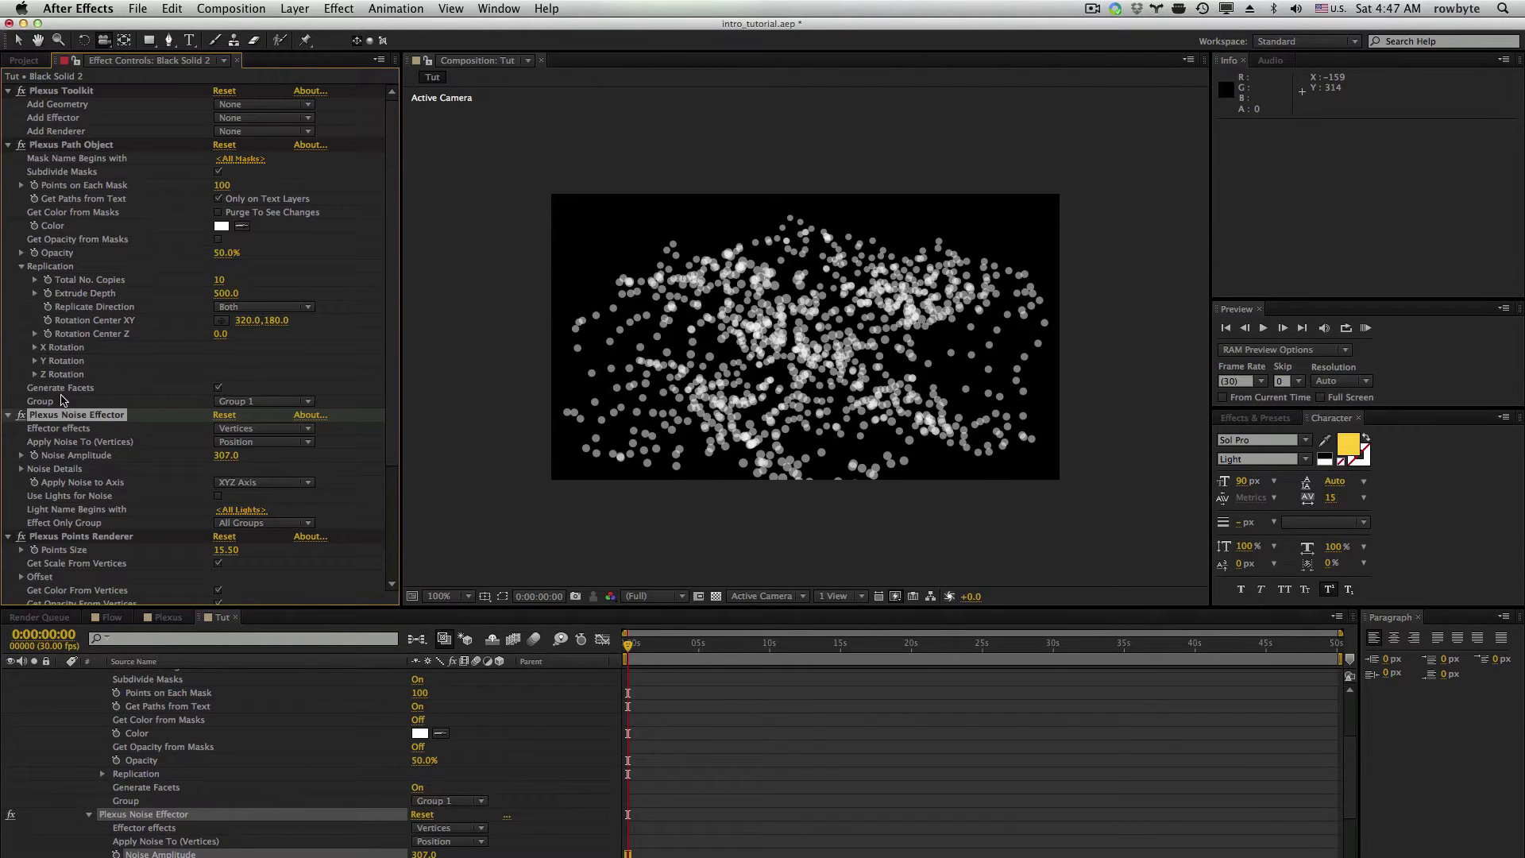
{"action": "left_click", "coordinate": [22, 414]}
{"action": "left_click", "coordinate": [236, 129]}
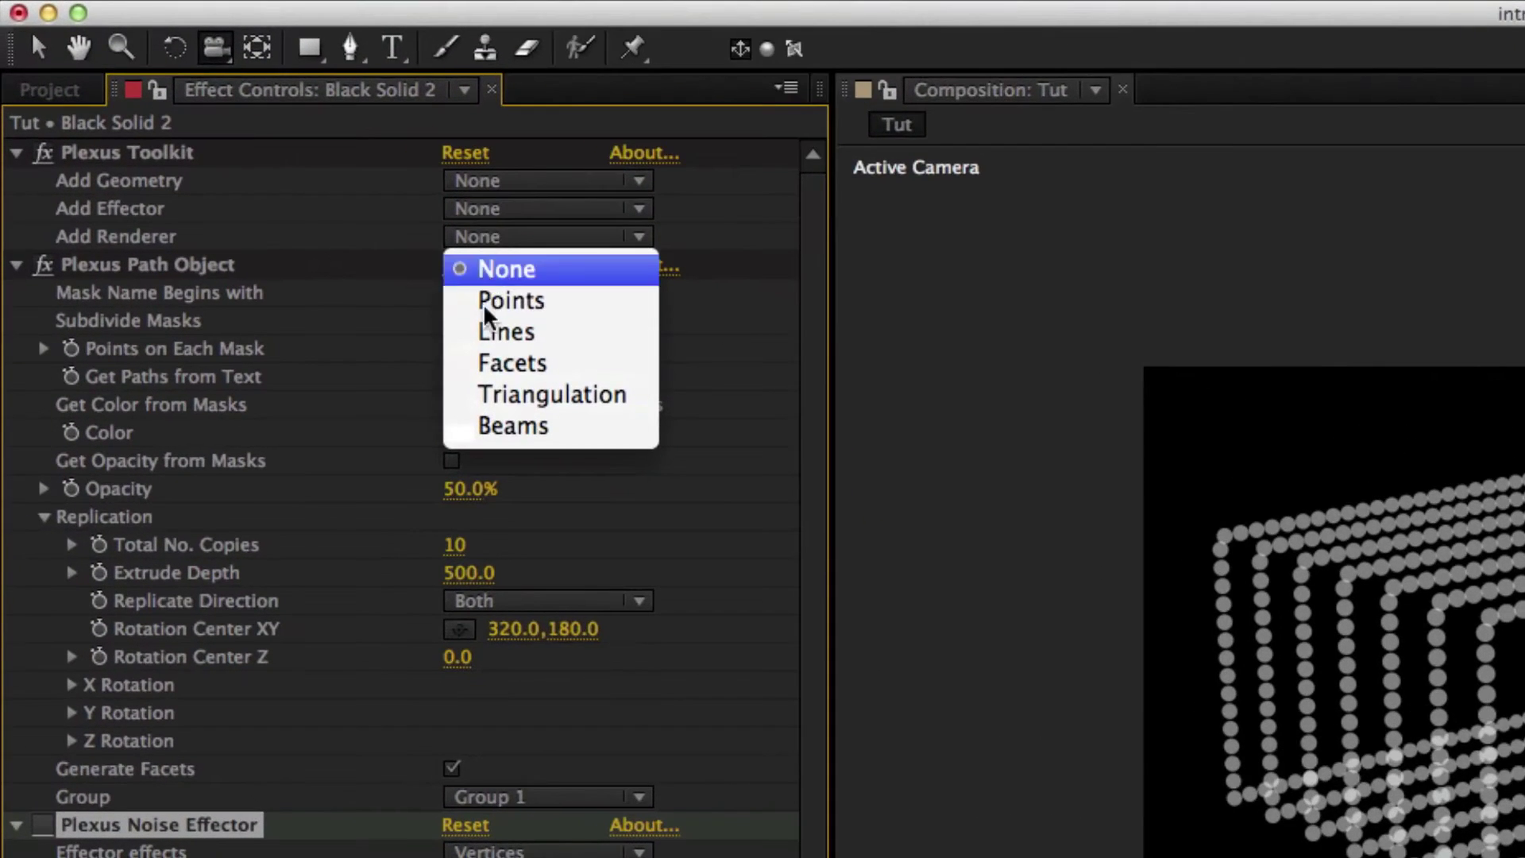
{"action": "left_click", "coordinate": [478, 363]}
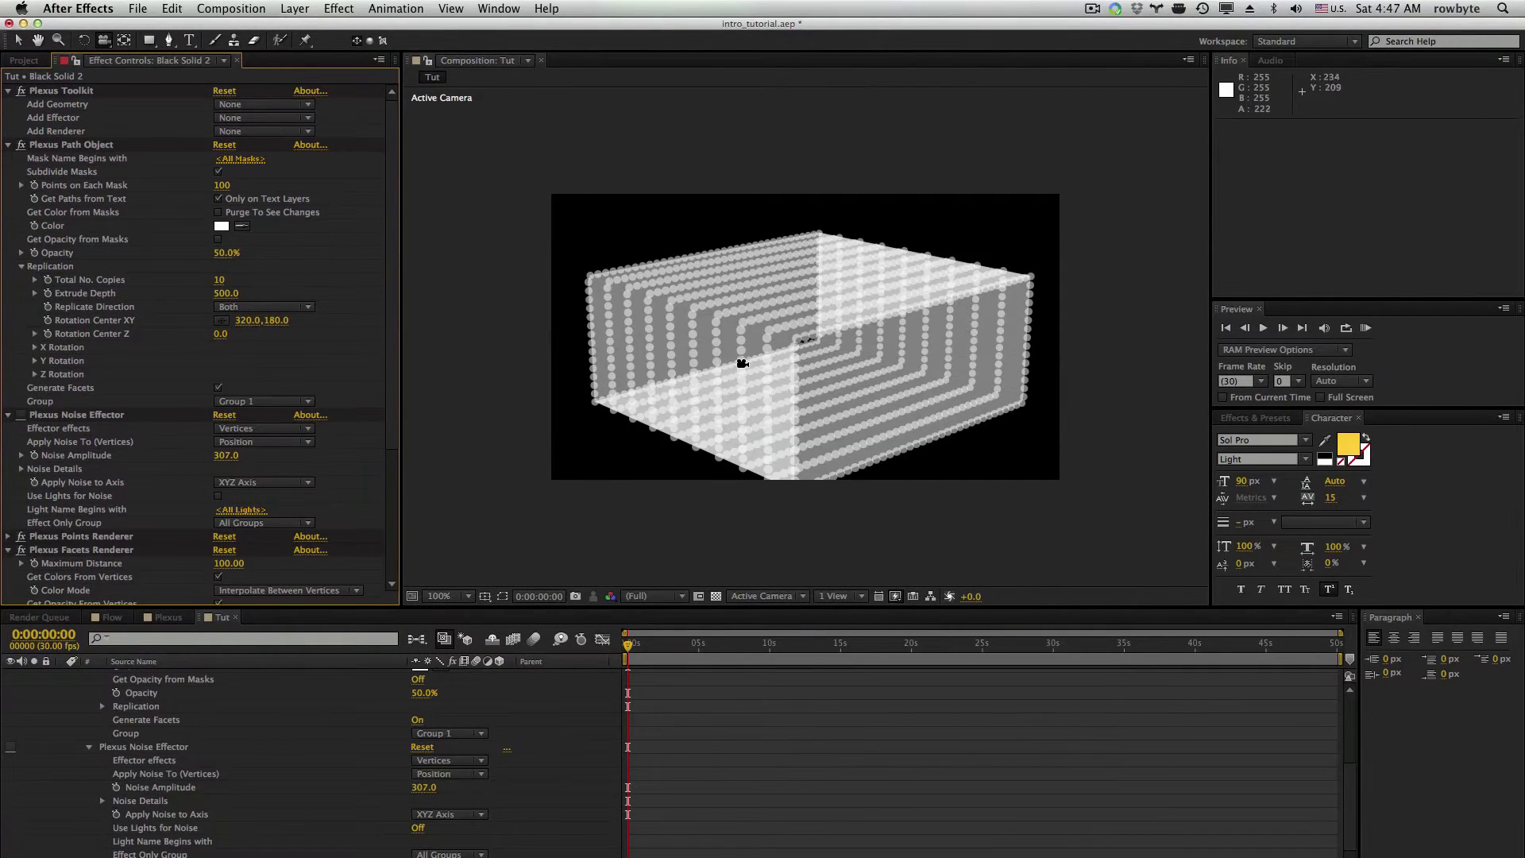
{"action": "left_click_drag", "start_coordinate": [744, 364], "coordinate": [768, 410]}
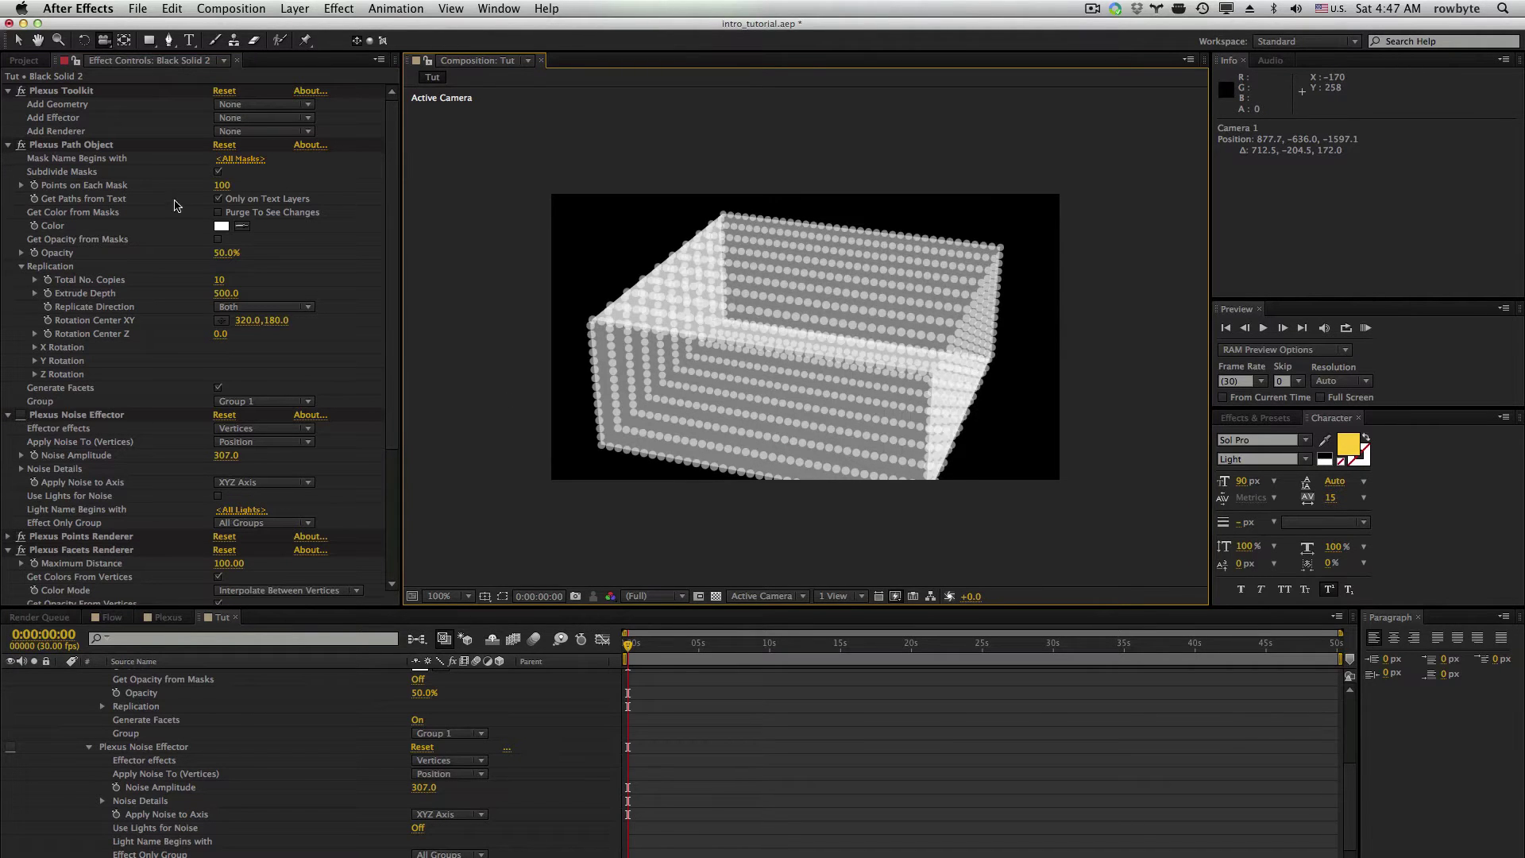
{"action": "left_click", "coordinate": [21, 415]}
{"action": "left_click_drag", "start_coordinate": [746, 349], "coordinate": [681, 376]}
{"action": "left_click", "coordinate": [33, 548]}
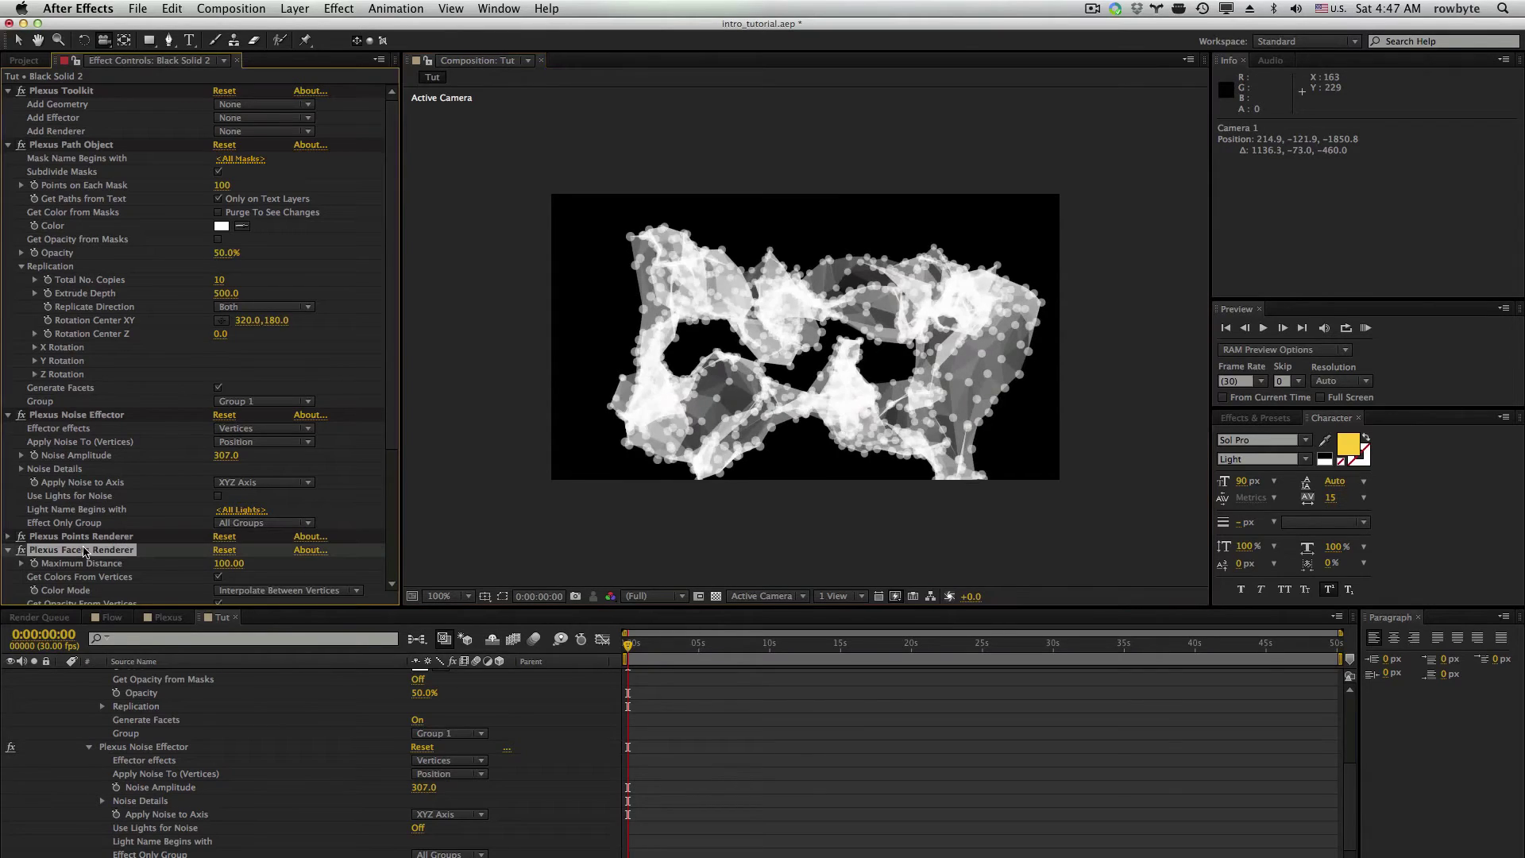
{"action": "key", "text": "Delete"}
{"action": "left_click", "coordinate": [262, 131]}
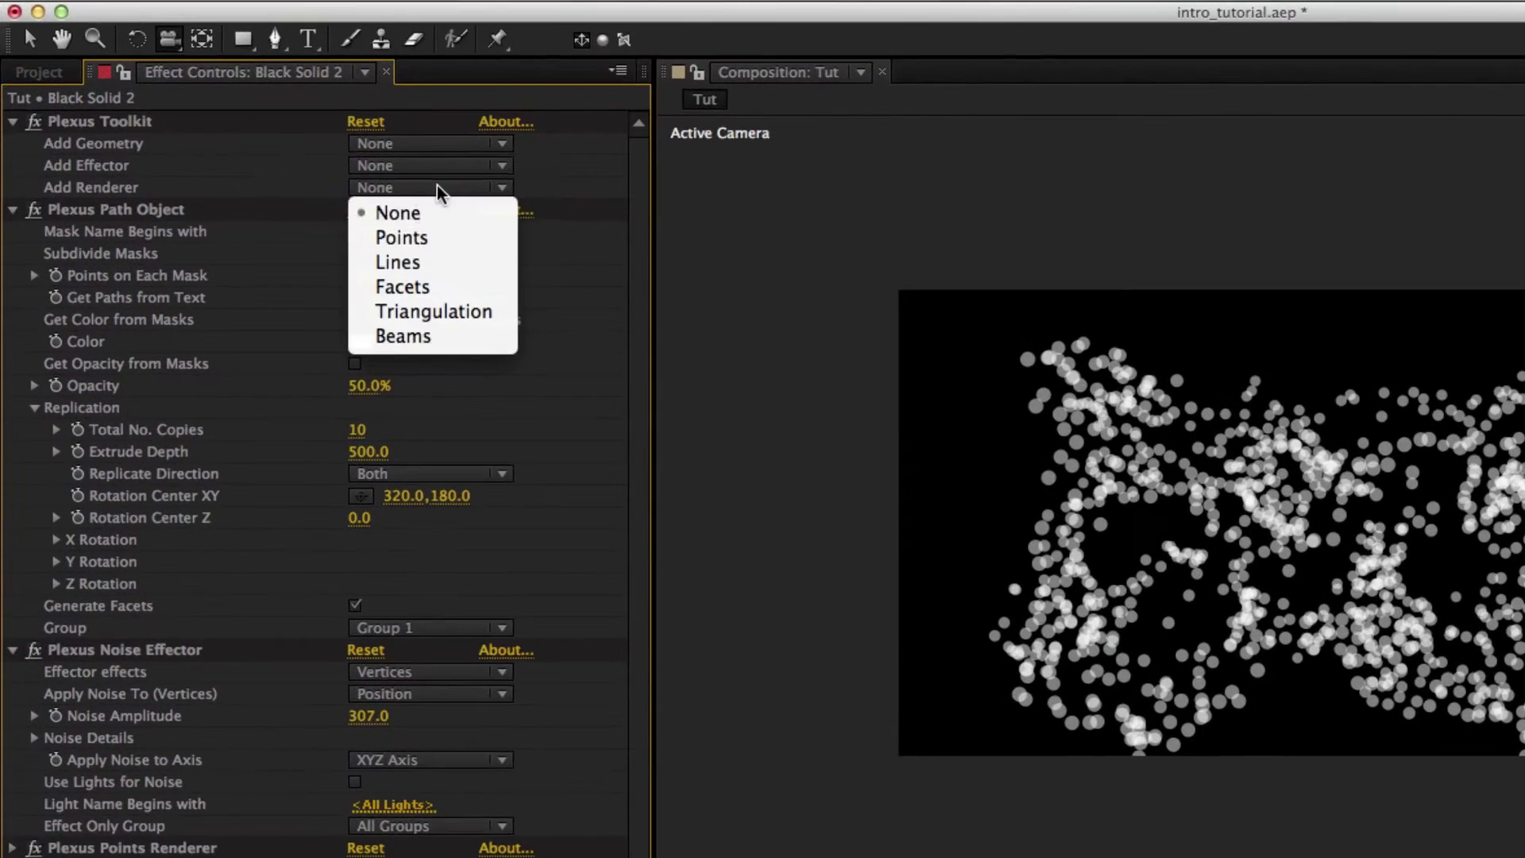
{"action": "left_click", "coordinate": [262, 178]}
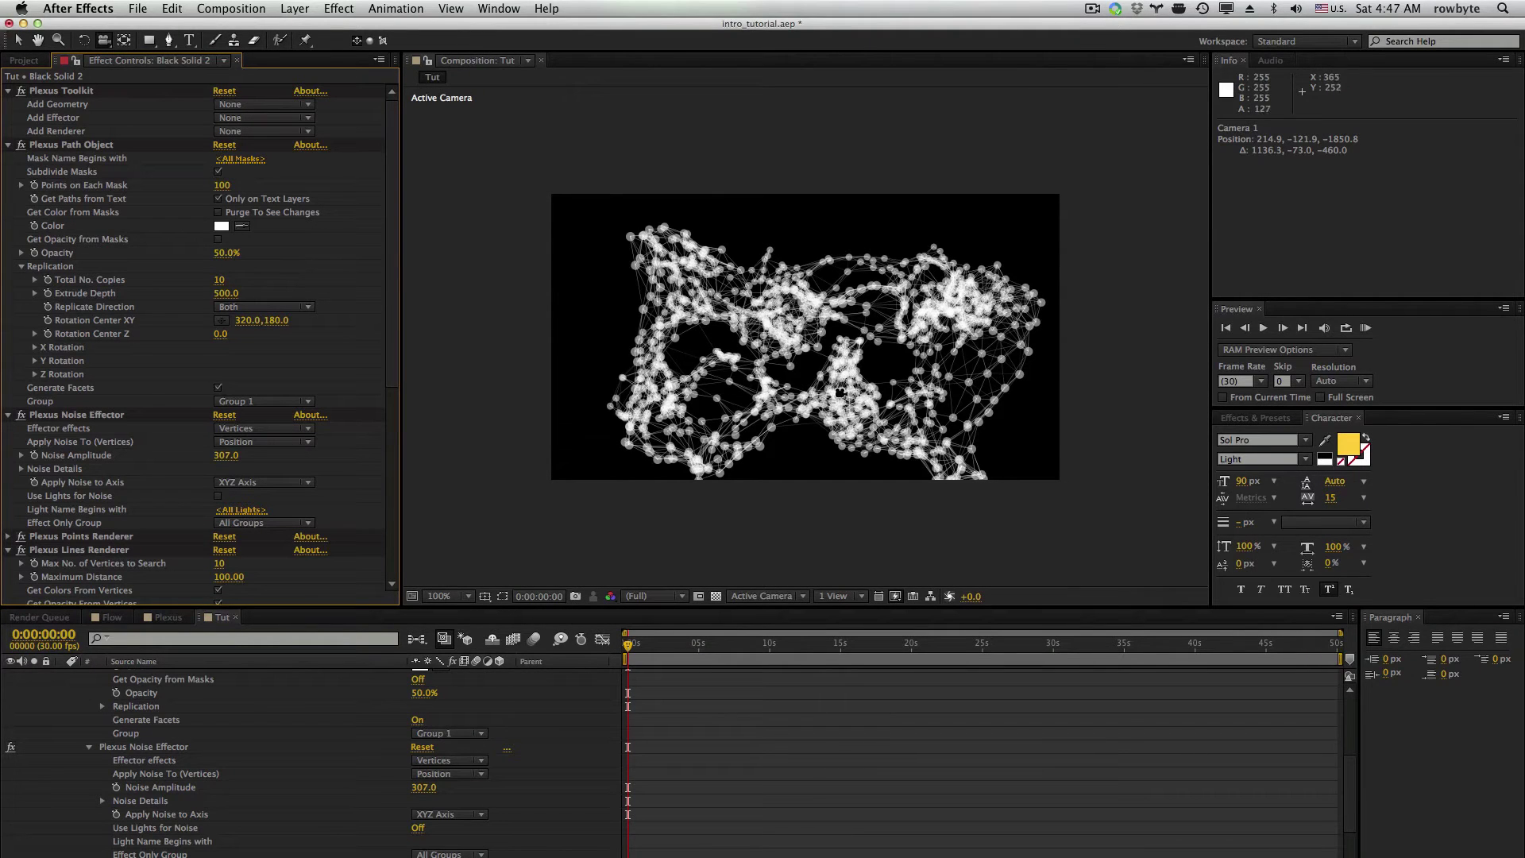
{"action": "scroll", "coordinate": [262, 357], "scroll_direction": "down", "scroll_amount": 5}
{"action": "left_click_drag", "start_coordinate": [219, 537], "coordinate": [213, 538]}
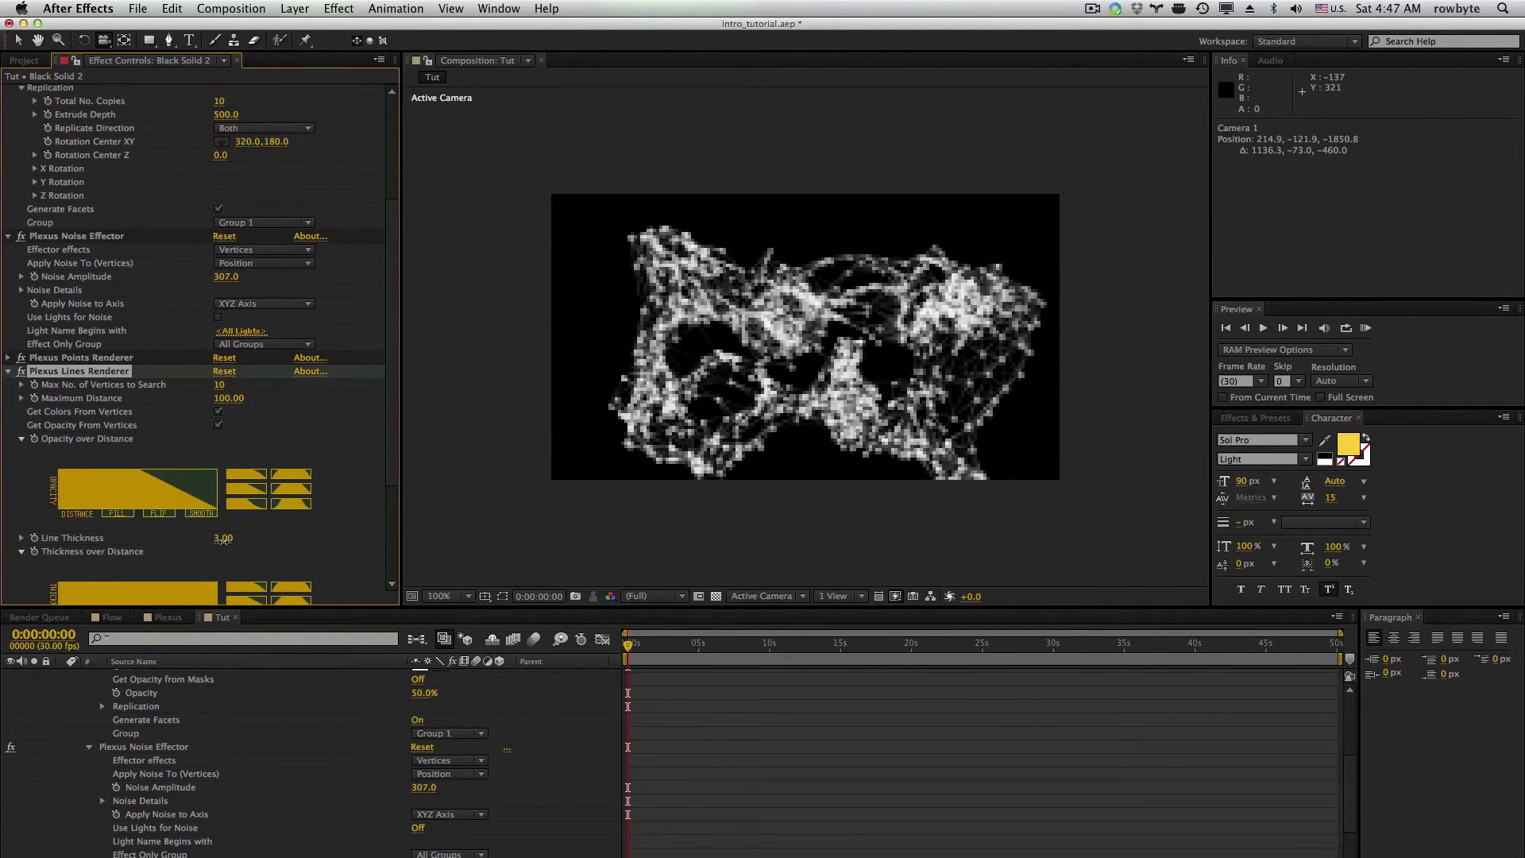
{"action": "left_click", "coordinate": [788, 388]}
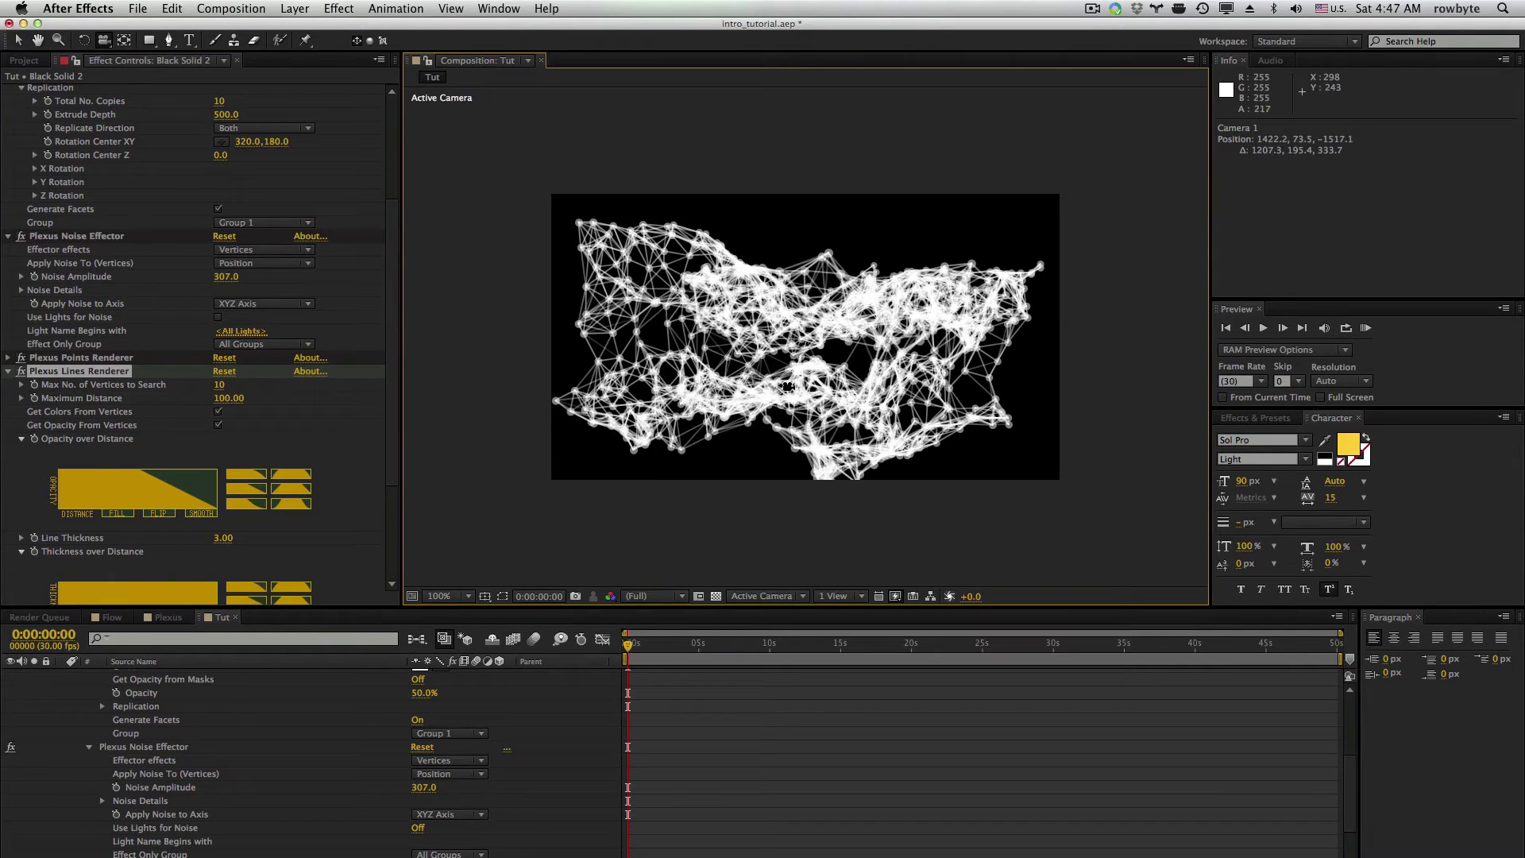
{"action": "left_click_drag", "start_coordinate": [785, 384], "coordinate": [743, 380]}
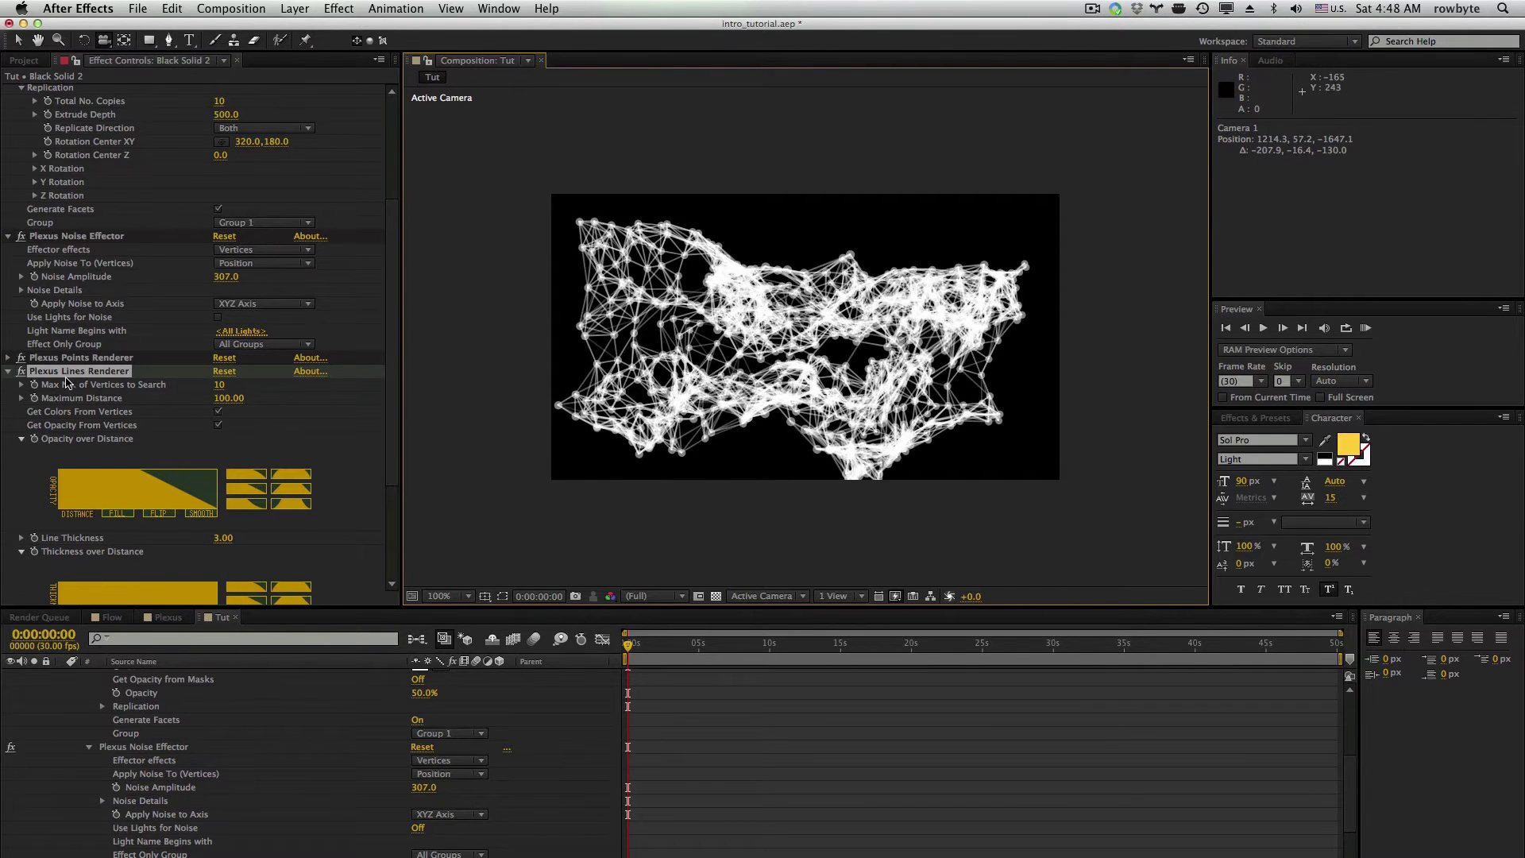
{"action": "scroll", "coordinate": [69, 381], "scroll_direction": "up", "scroll_amount": 5}
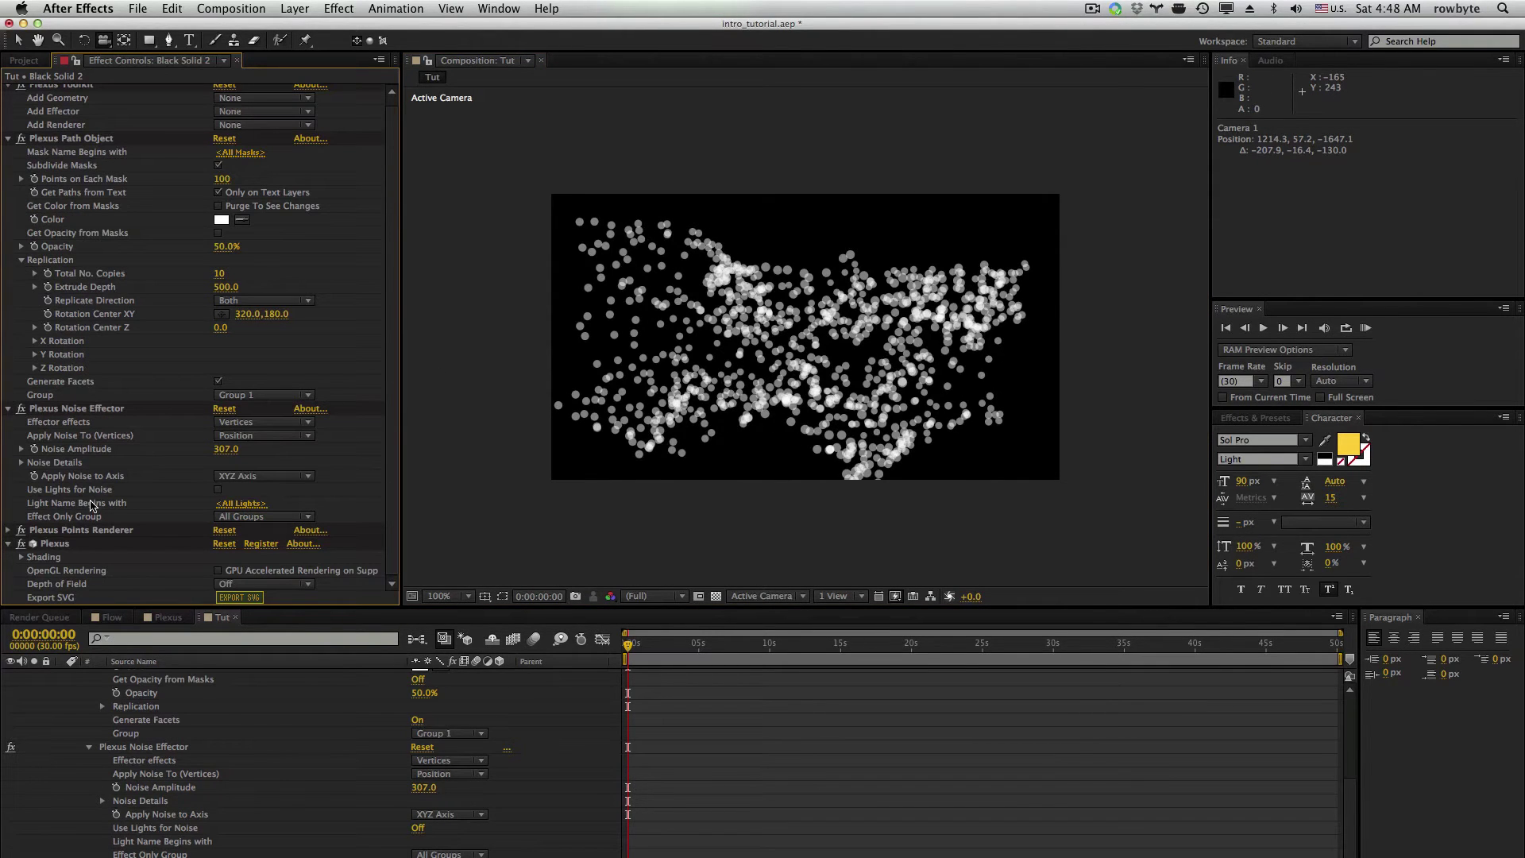
Duplicate the Points Renderer, giving the copy red points of size 37.90 instead of vertex colours
{"action": "left_click", "coordinate": [93, 529]}
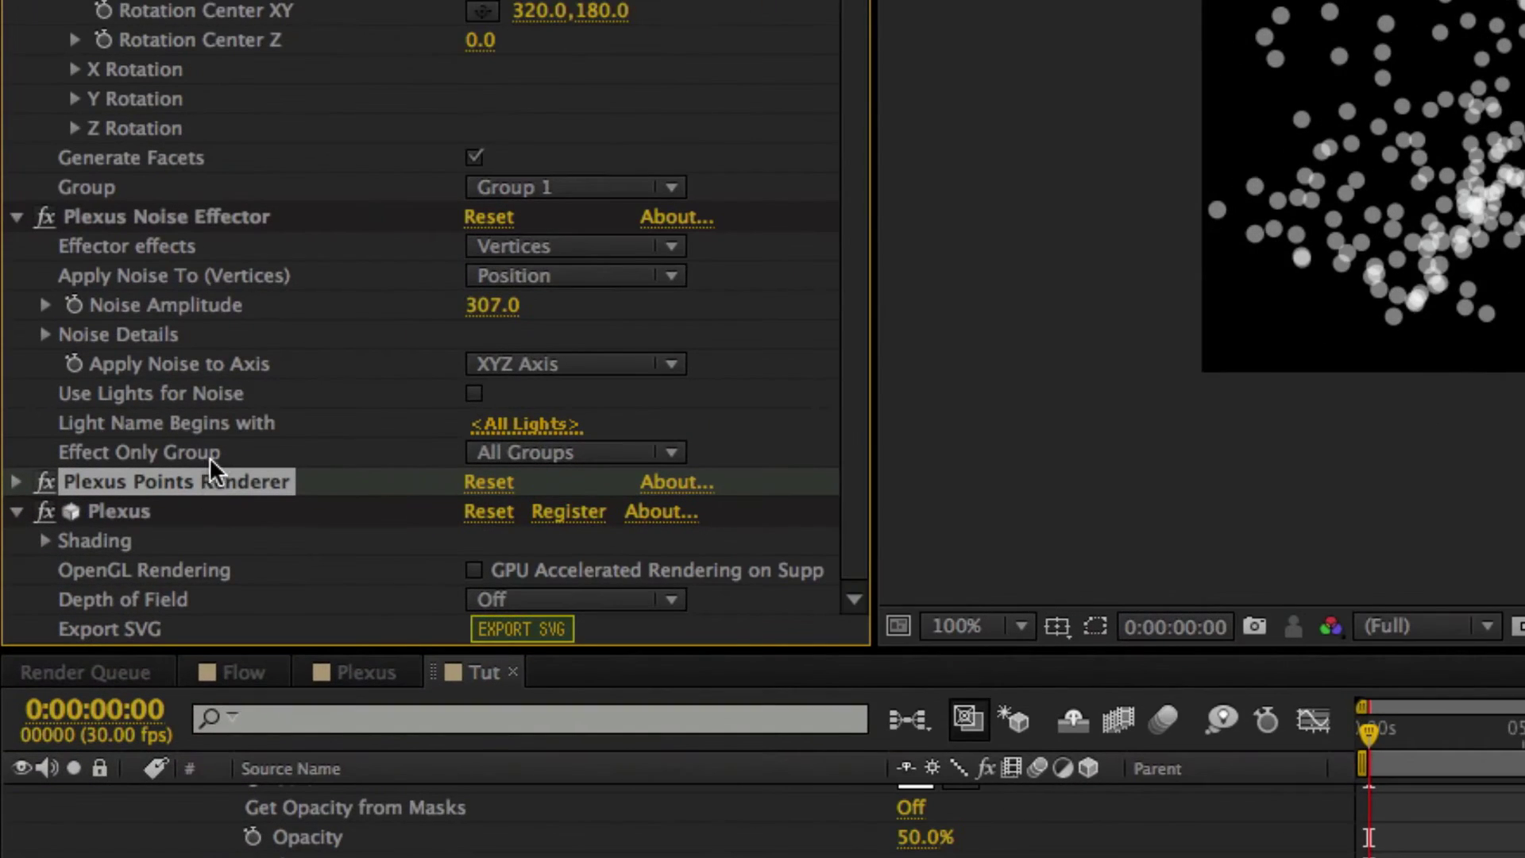
{"action": "key", "text": "ctrl+d"}
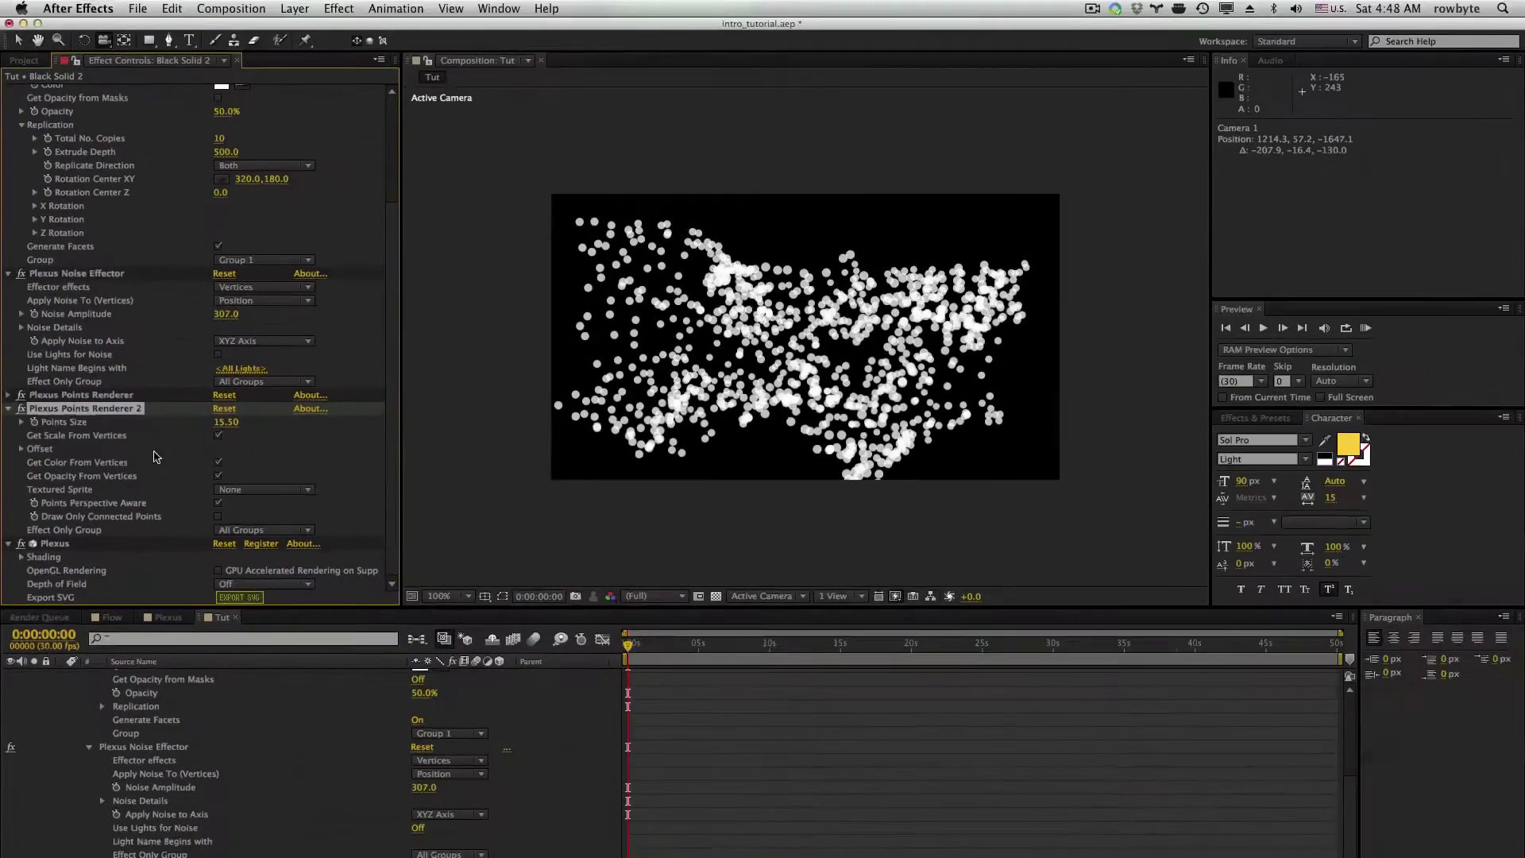
{"action": "left_click", "coordinate": [474, 334]}
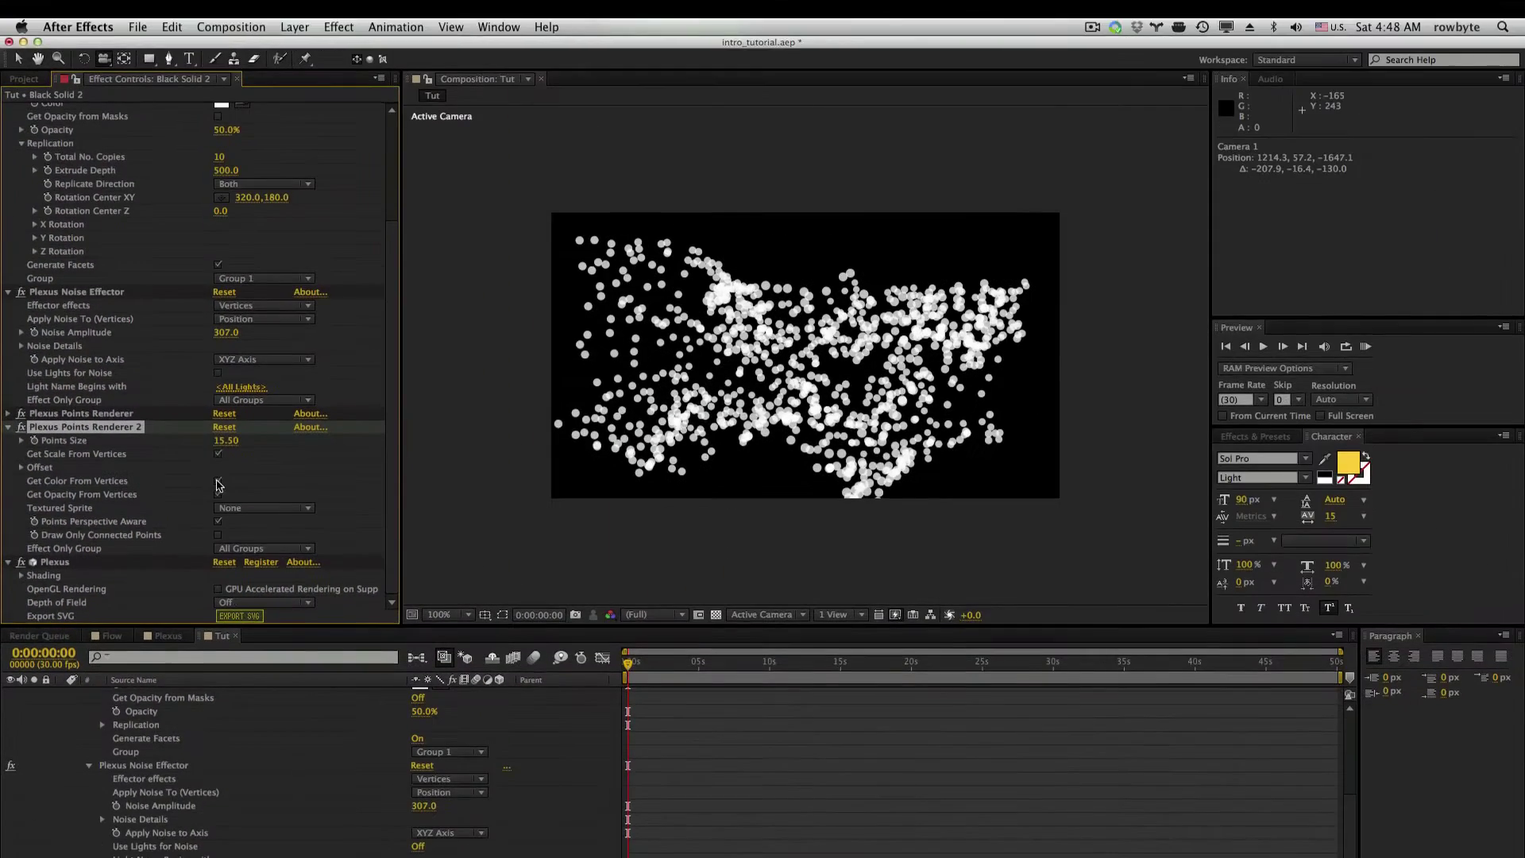
{"action": "left_click", "coordinate": [221, 494]}
{"action": "left_click", "coordinate": [213, 118]}
{"action": "left_click", "coordinate": [340, 126]}
{"action": "left_click_drag", "start_coordinate": [225, 440], "coordinate": [473, 435]}
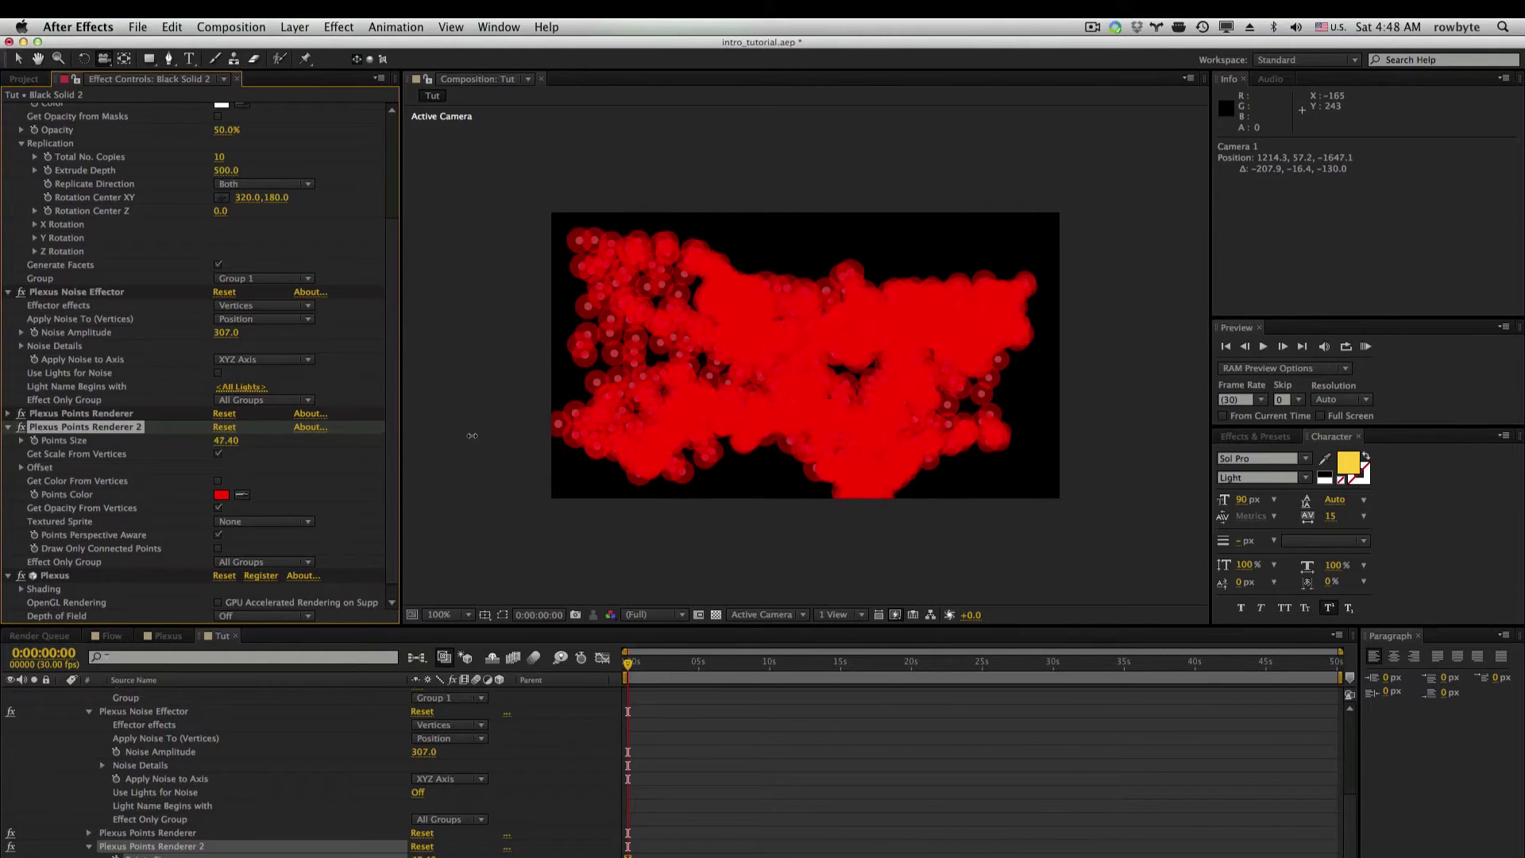
Move the red Points Renderer above the original and orbit to inspect the red points
{"action": "left_click_drag", "start_coordinate": [88, 426], "coordinate": [99, 410]}
{"action": "left_click_drag", "start_coordinate": [715, 445], "coordinate": [637, 473]}
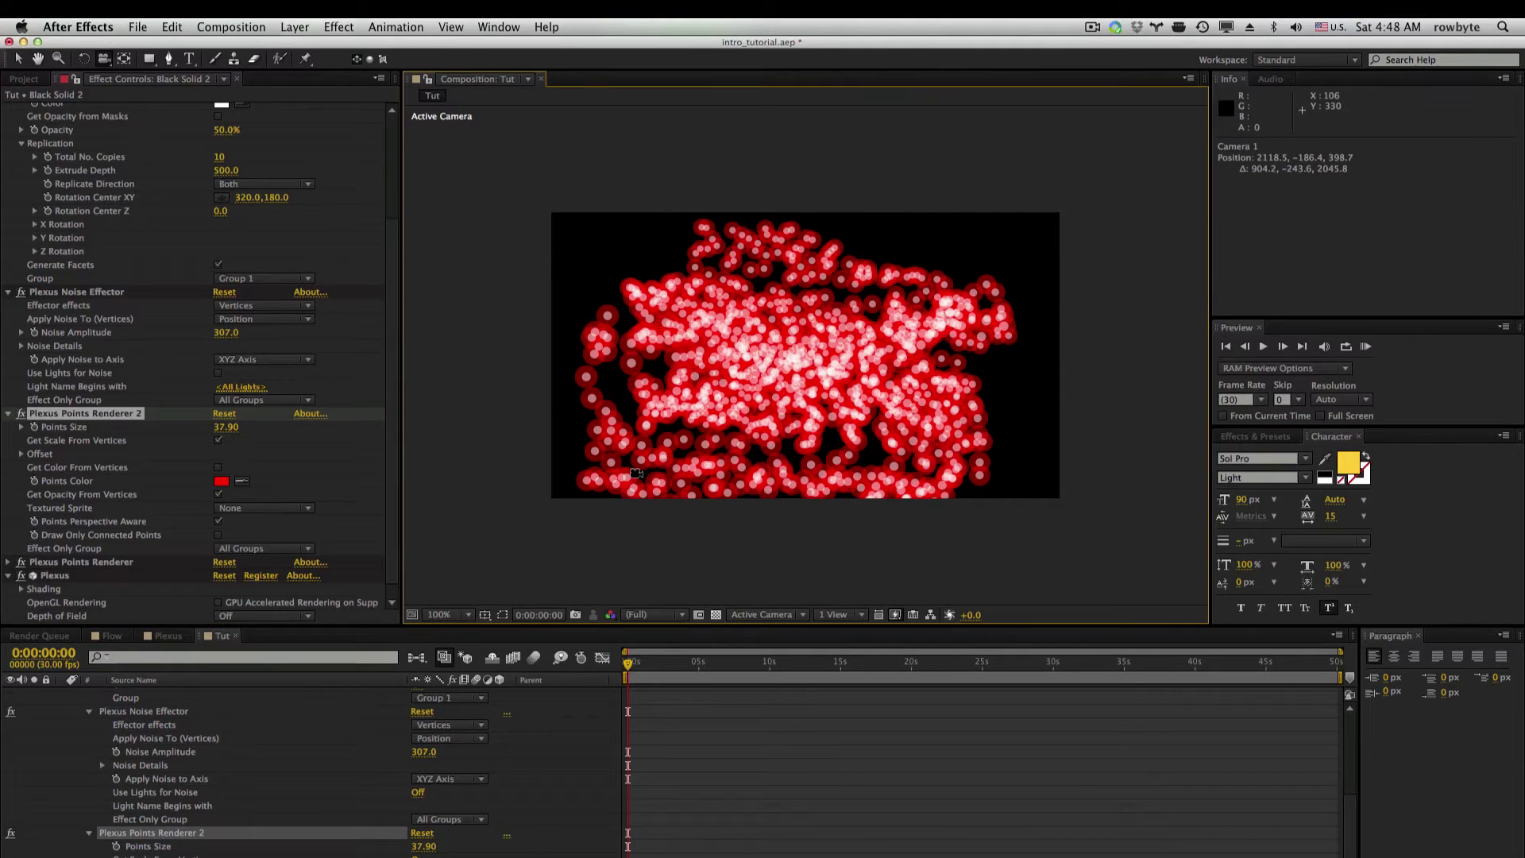
{"action": "left_click_drag", "start_coordinate": [783, 455], "coordinate": [797, 433]}
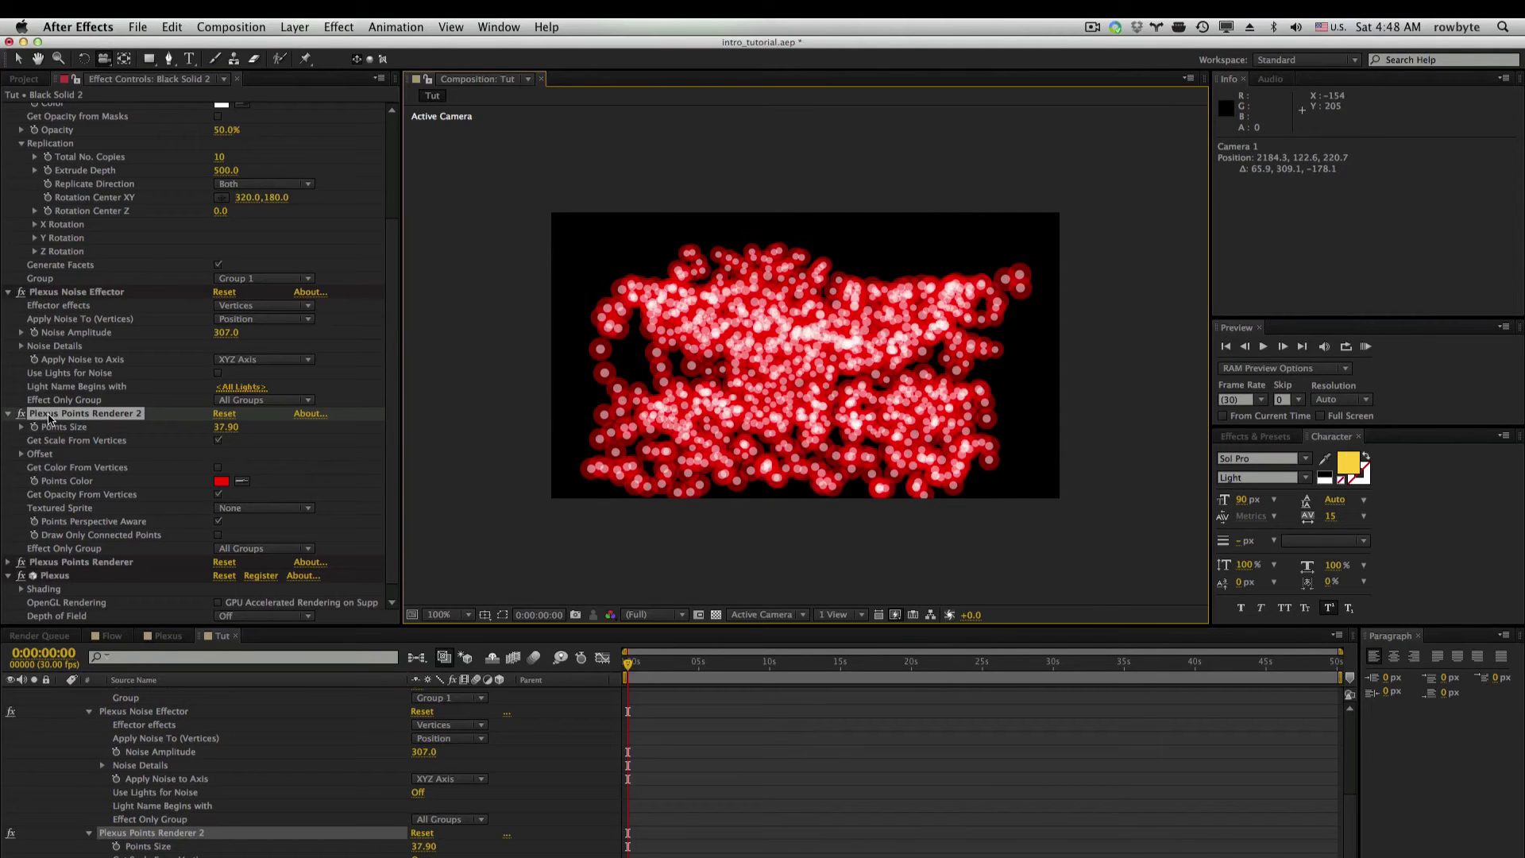
{"action": "left_click", "coordinate": [49, 414]}
Delete the red Points Renderer and duplicate the Noise Effector, with the copy's noise applied to Color
{"action": "key", "text": "Delete"}
{"action": "key", "text": "ctrl+d"}
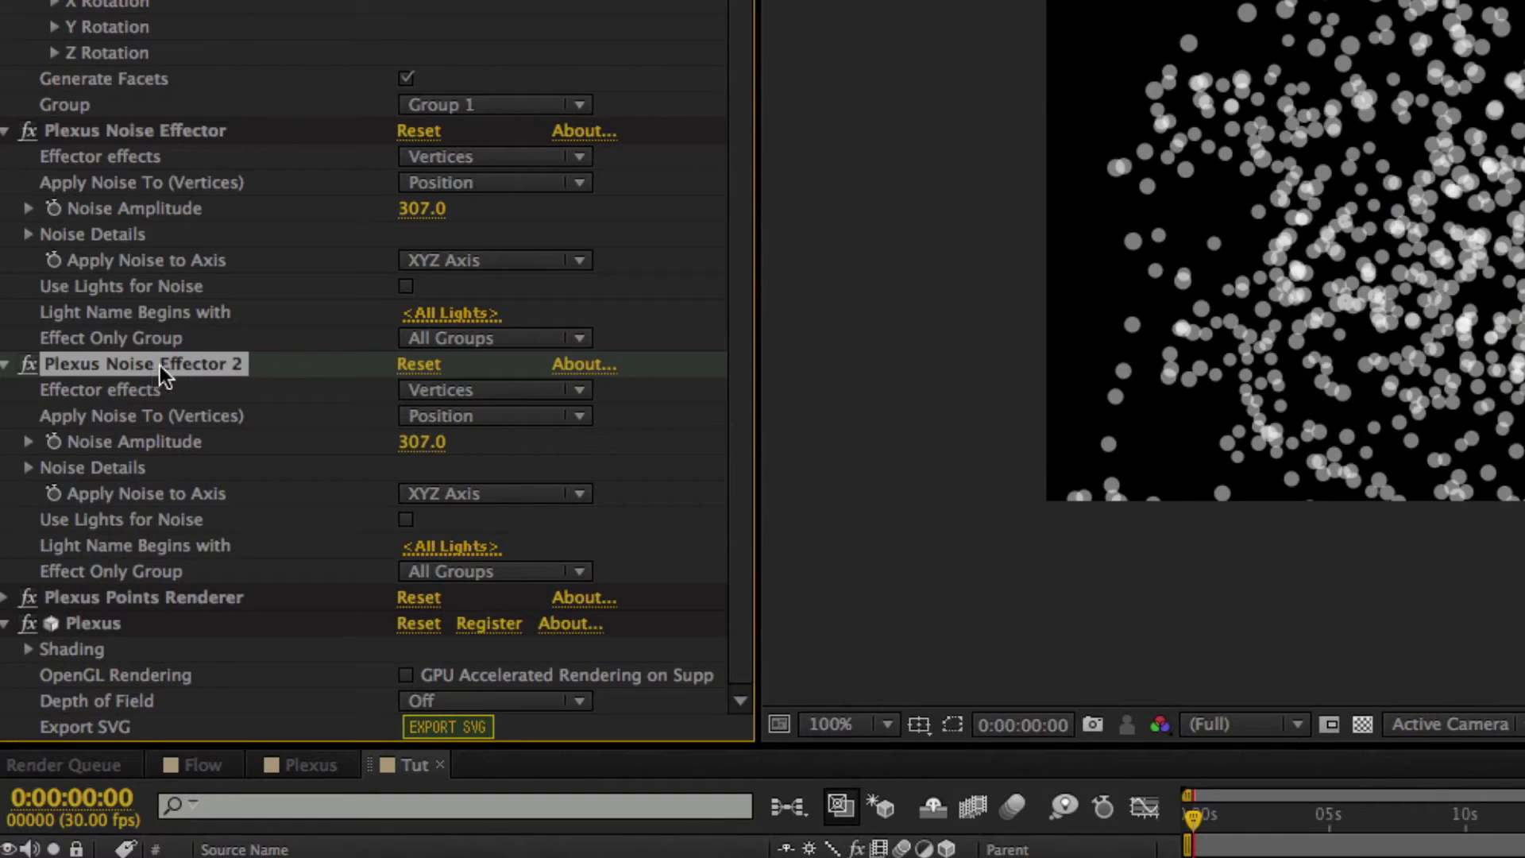
{"action": "left_click", "coordinate": [475, 414]}
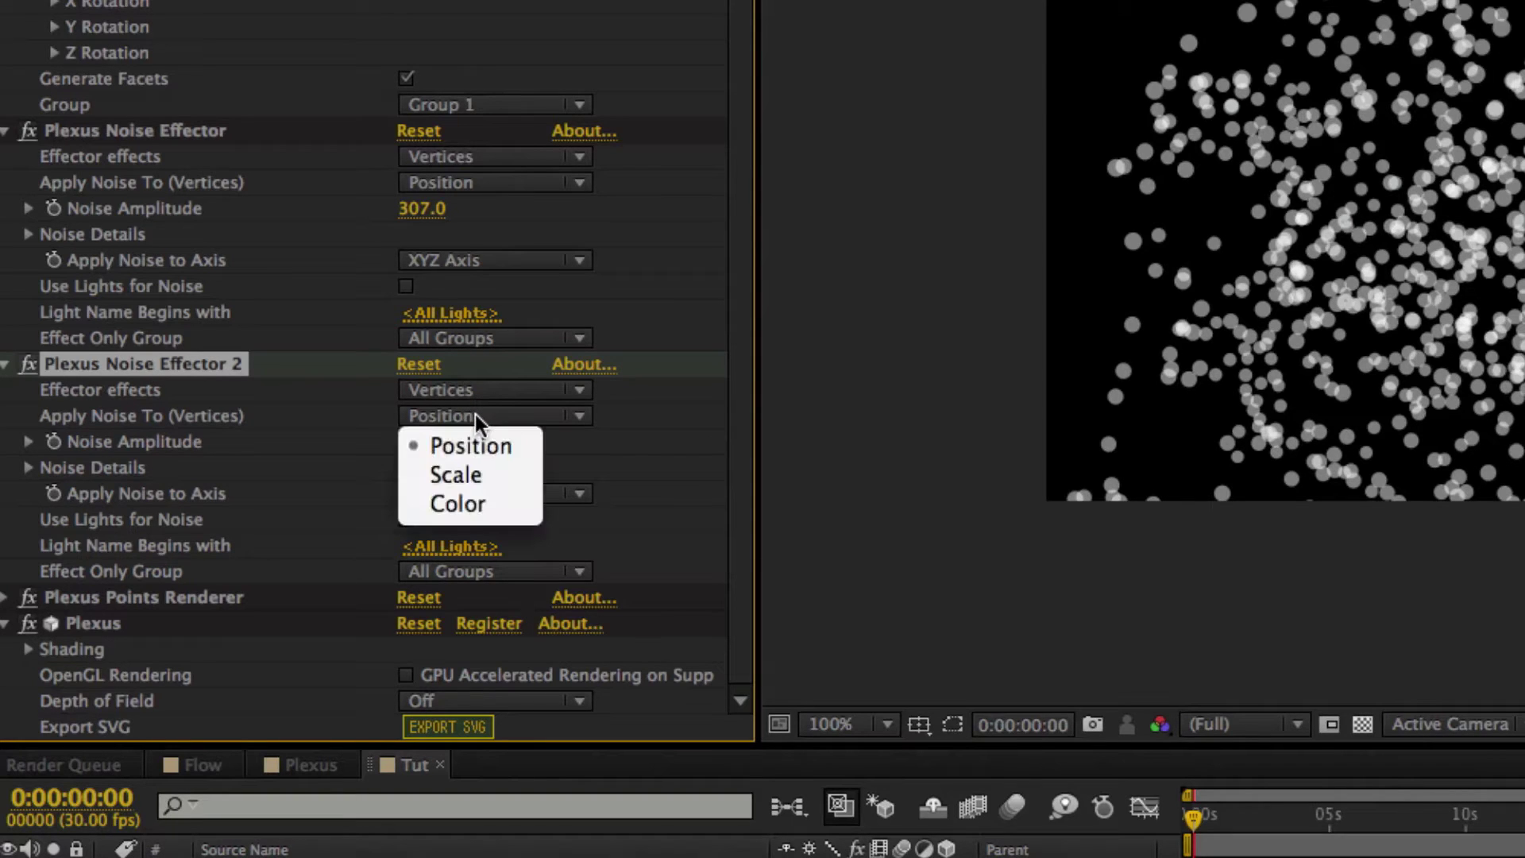
{"action": "left_click", "coordinate": [469, 495]}
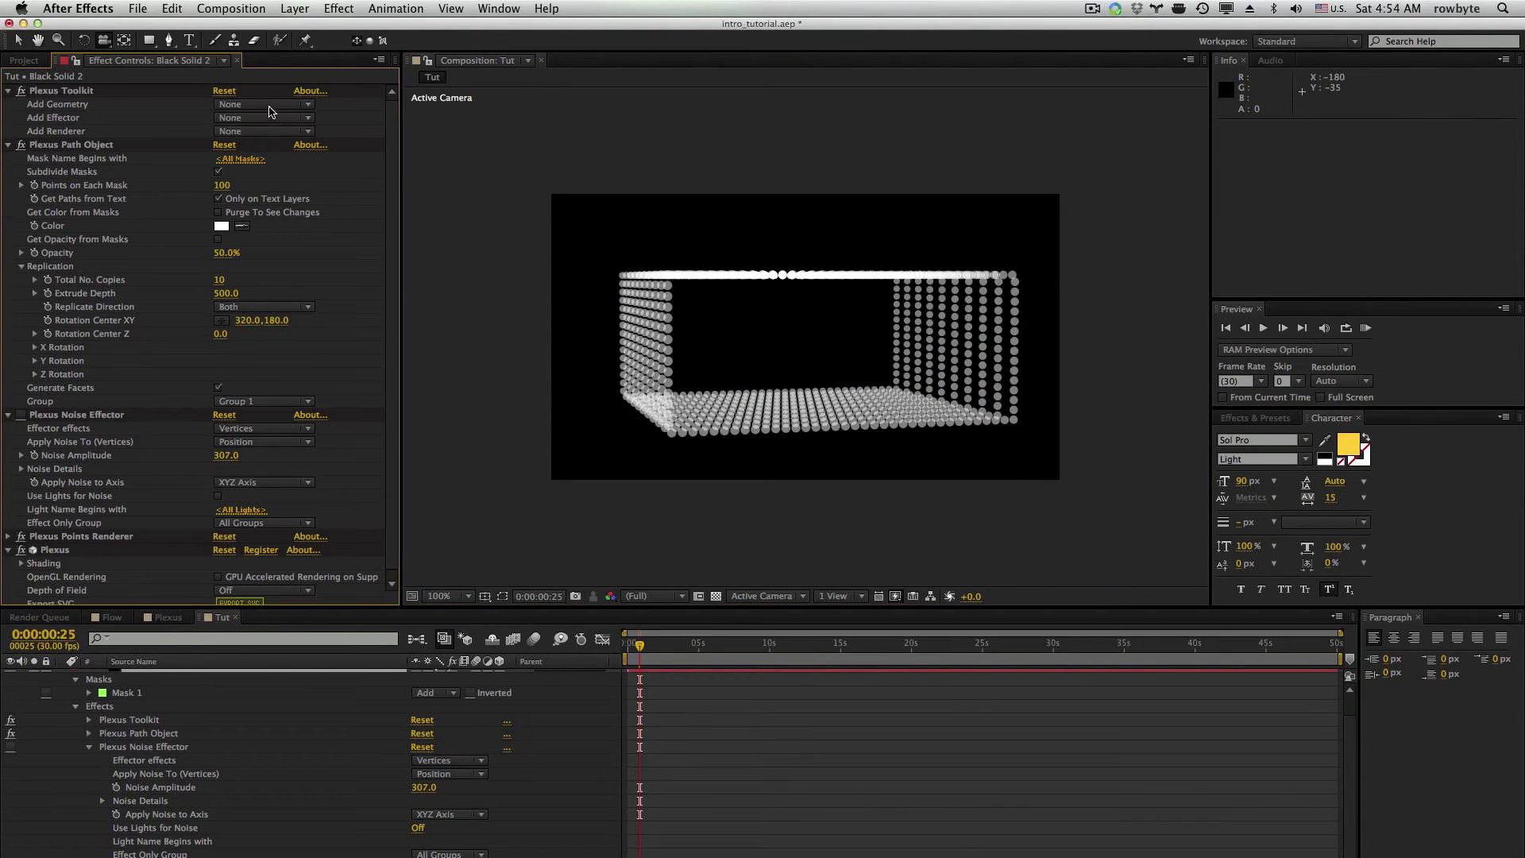
Add an OBJ geometry object and import landscape.obj from the Desktop
{"action": "left_click", "coordinate": [269, 106]}
{"action": "left_click", "coordinate": [262, 159]}
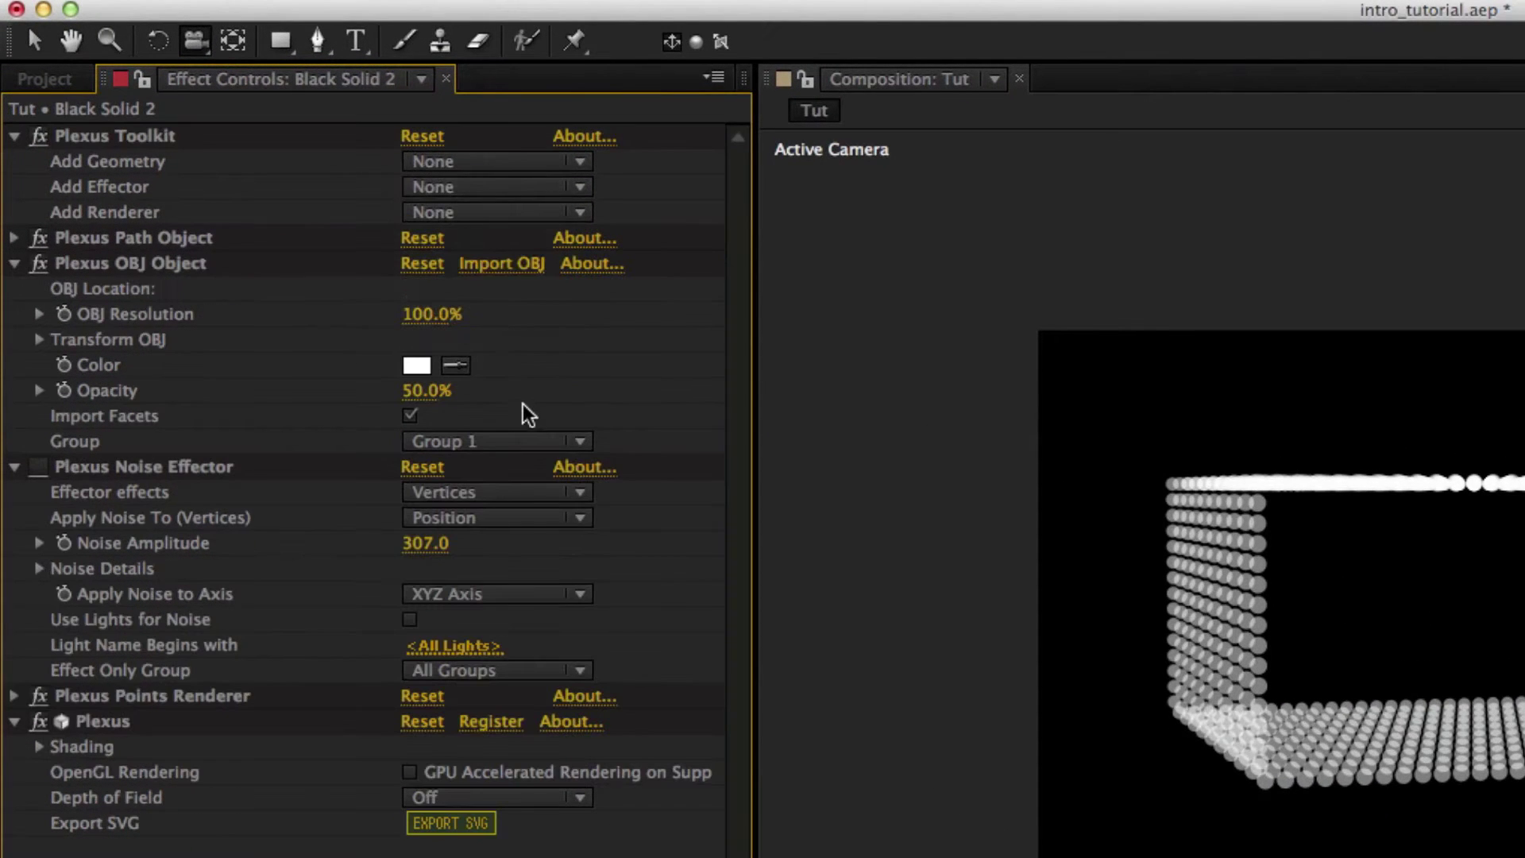
{"action": "left_click", "coordinate": [499, 261]}
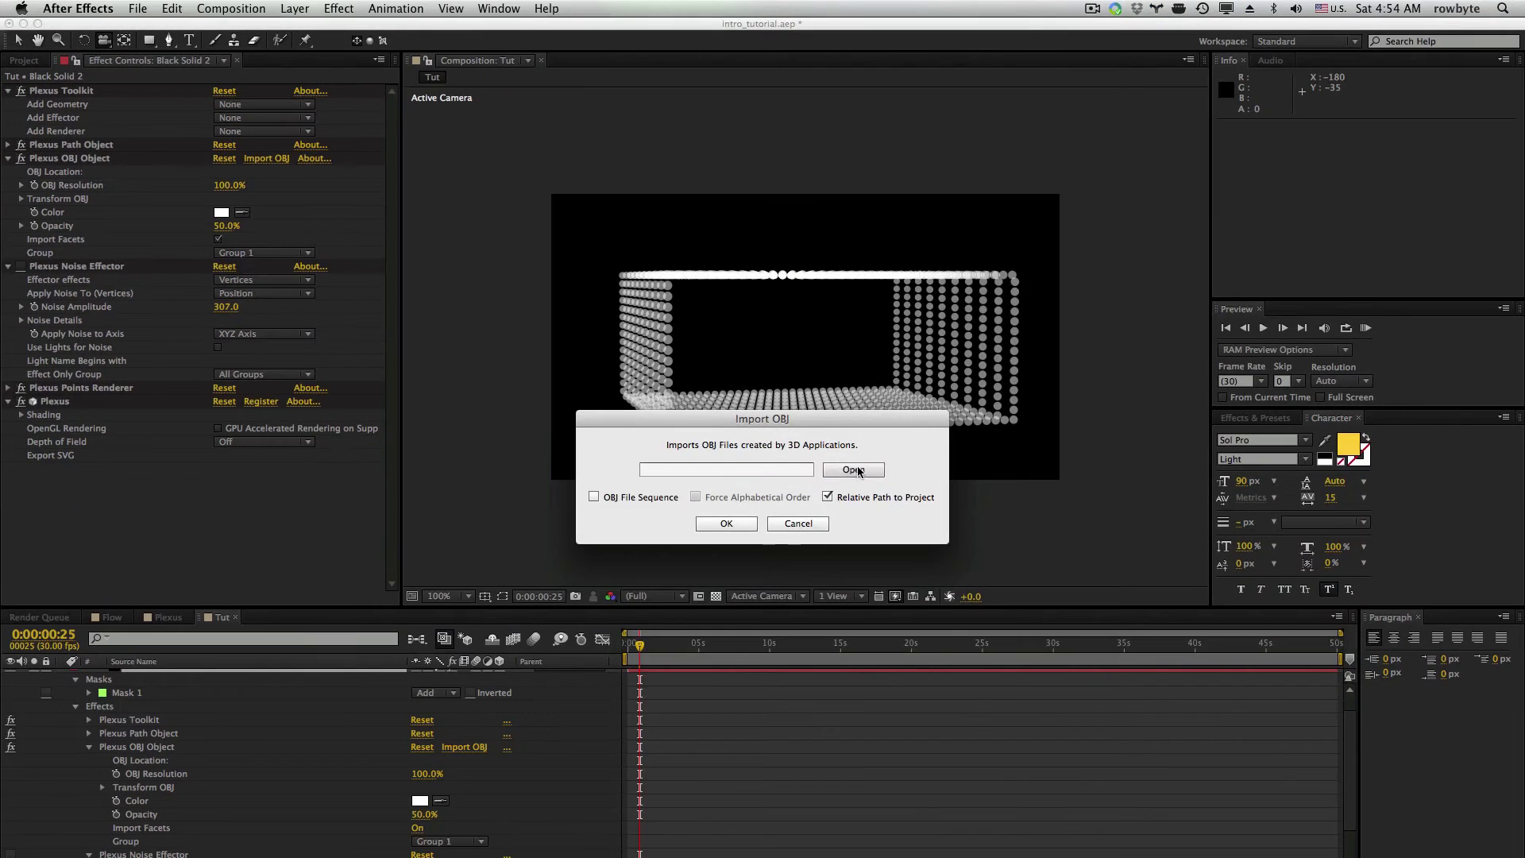
{"action": "left_click", "coordinate": [854, 470]}
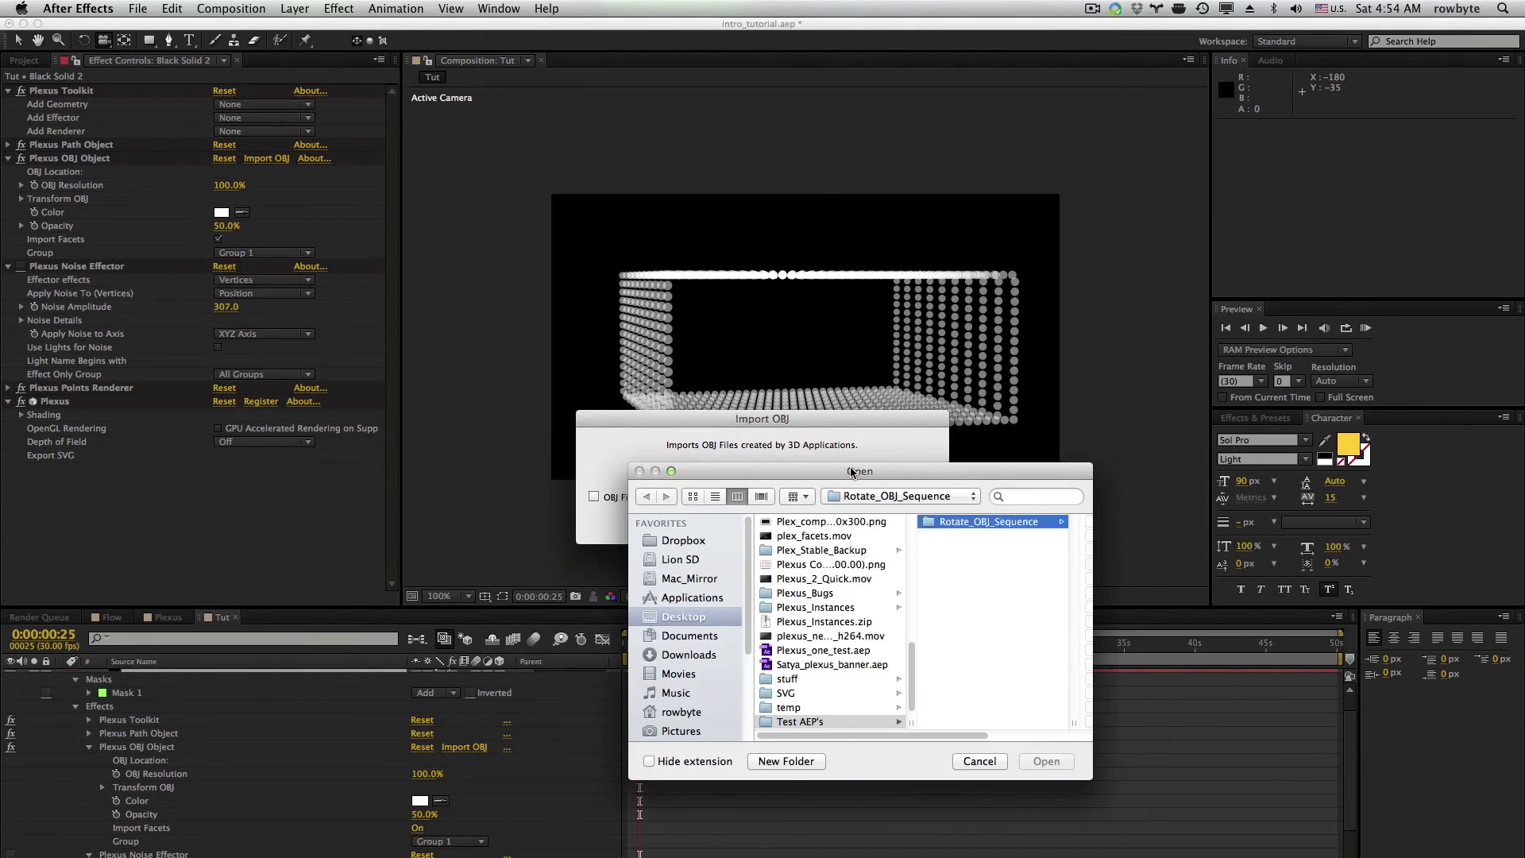
{"action": "left_click", "coordinate": [683, 617]}
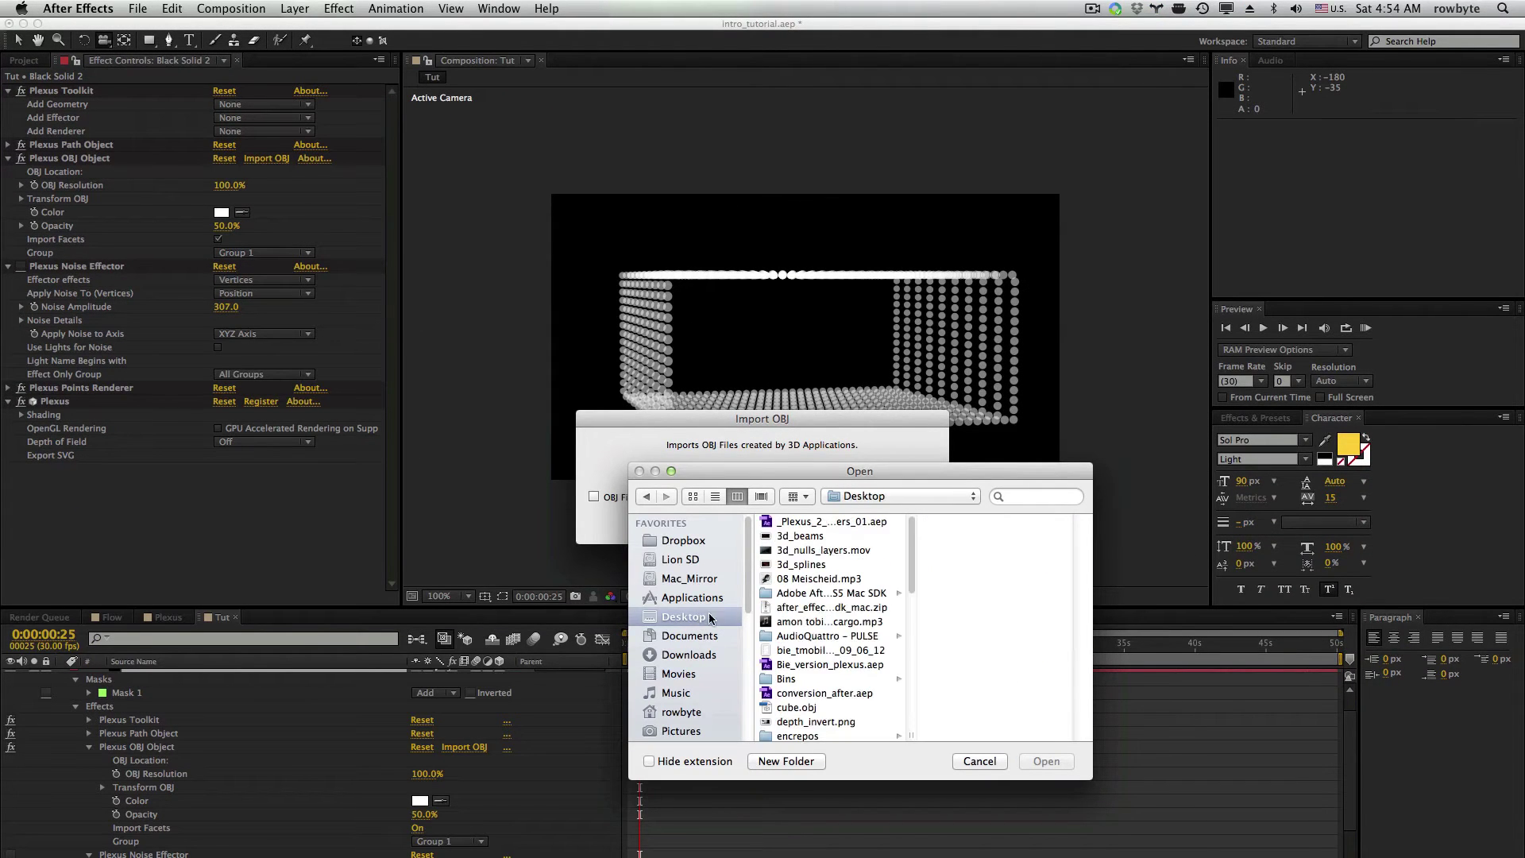
{"action": "scroll", "coordinate": [830, 616], "scroll_direction": "down", "scroll_amount": 5}
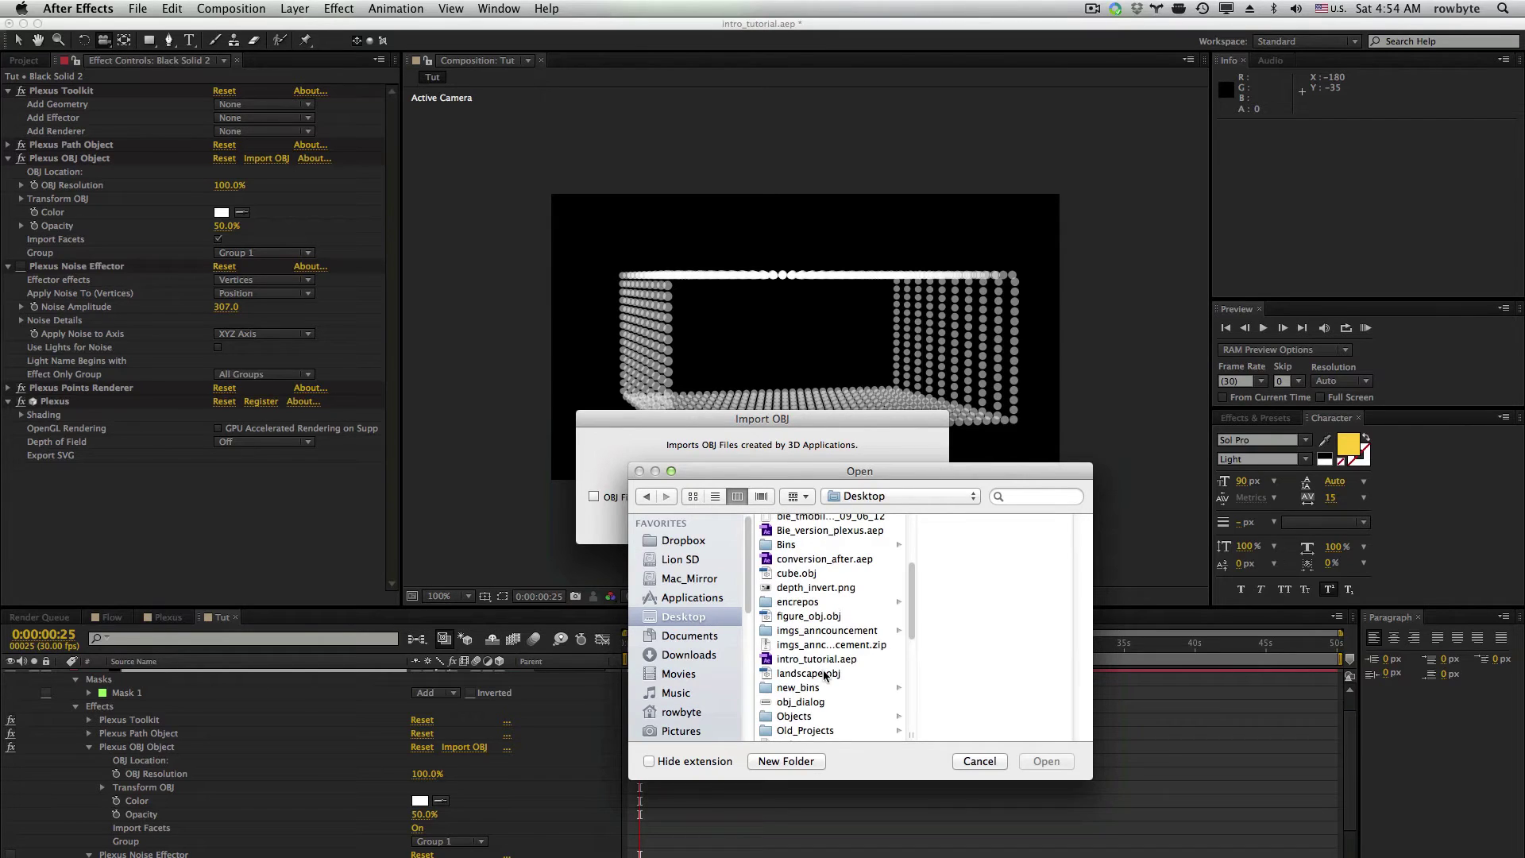
{"action": "left_click", "coordinate": [824, 674]}
{"action": "left_click", "coordinate": [1045, 762]}
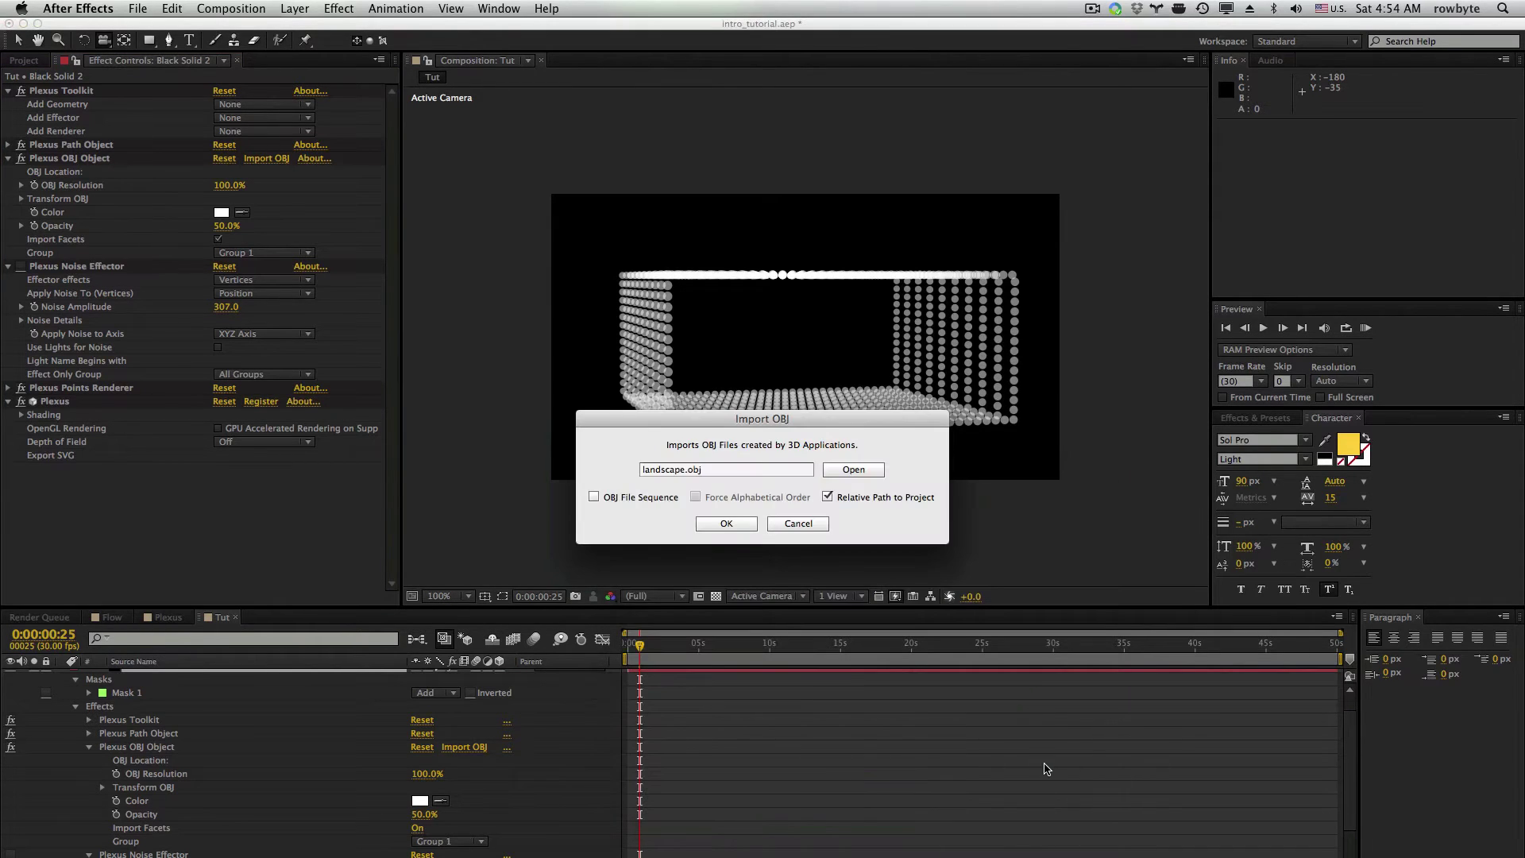
{"action": "left_click", "coordinate": [727, 527]}
Turn on Invert Y in the OBJ transform settings to flip the landscape
{"action": "mouse_move", "coordinate": [764, 409]}
{"action": "left_mouse_down"}
{"action": "mouse_move", "coordinate": [802, 358]}
{"action": "mouse_move", "coordinate": [677, 386]}
{"action": "mouse_move", "coordinate": [765, 386]}
{"action": "left_mouse_up"}
{"action": "left_click", "coordinate": [21, 199]}
{"action": "left_click", "coordinate": [219, 252]}
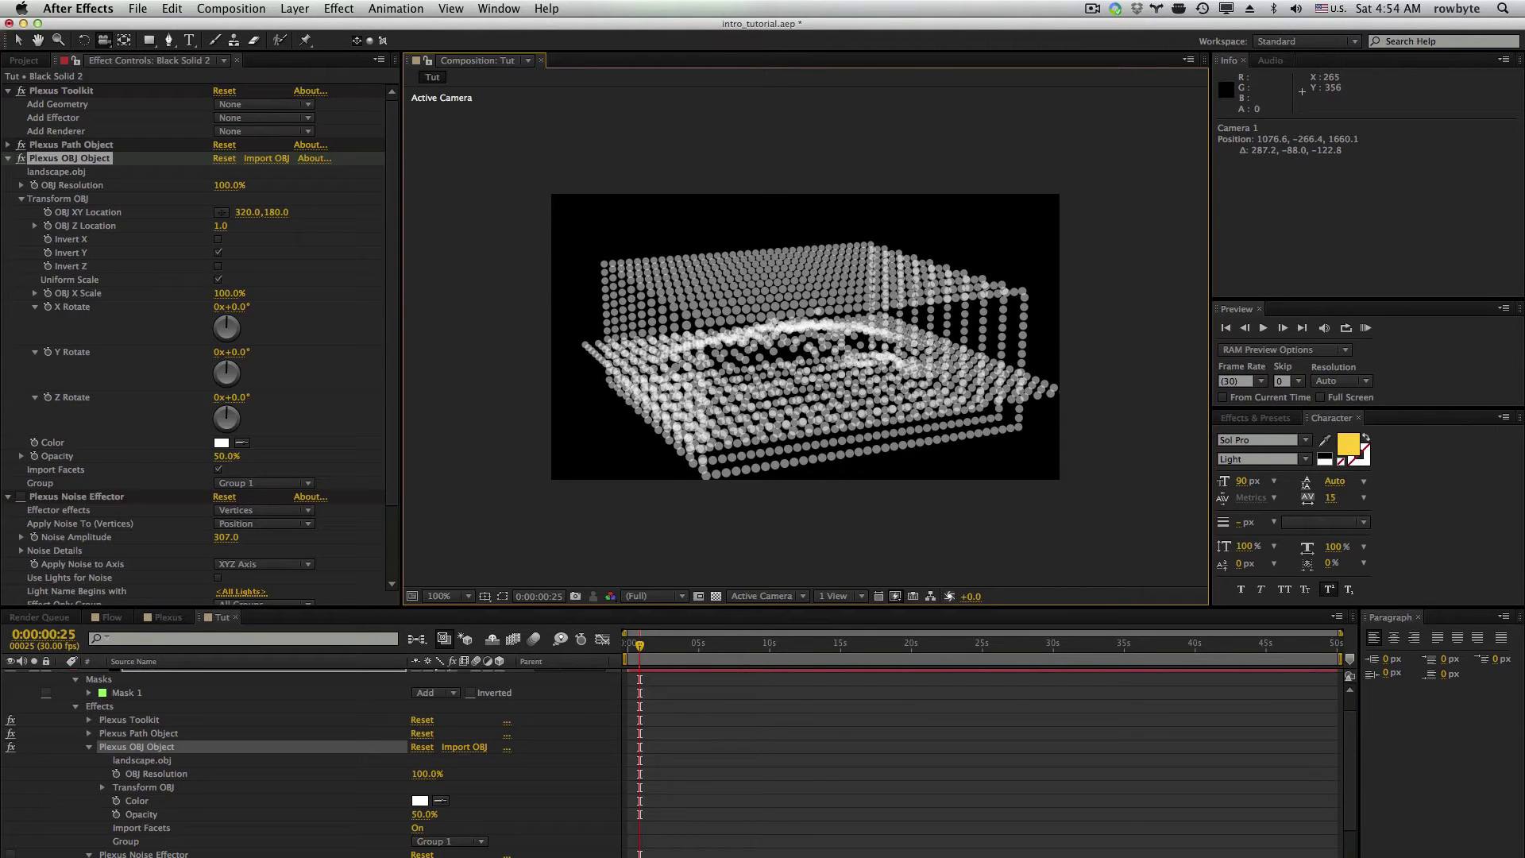
Set the Noise Amplitude to 0.0, then nudge it to -2.0
{"action": "left_click", "coordinate": [226, 537]}
{"action": "type", "text": "0"}
{"action": "key", "text": "Return"}
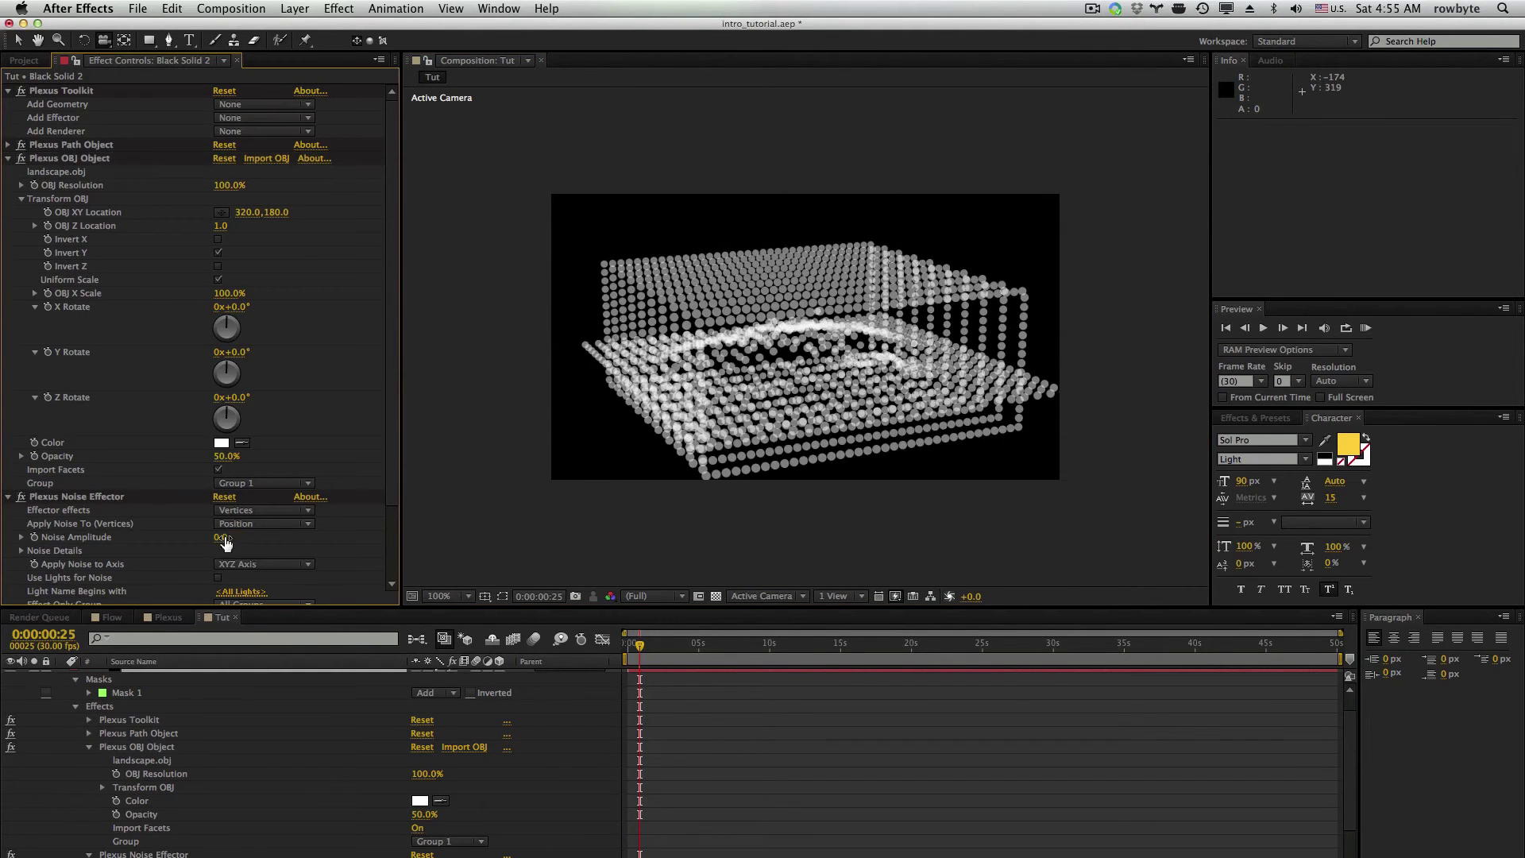
{"action": "left_click_drag", "start_coordinate": [226, 543], "coordinate": [236, 550]}
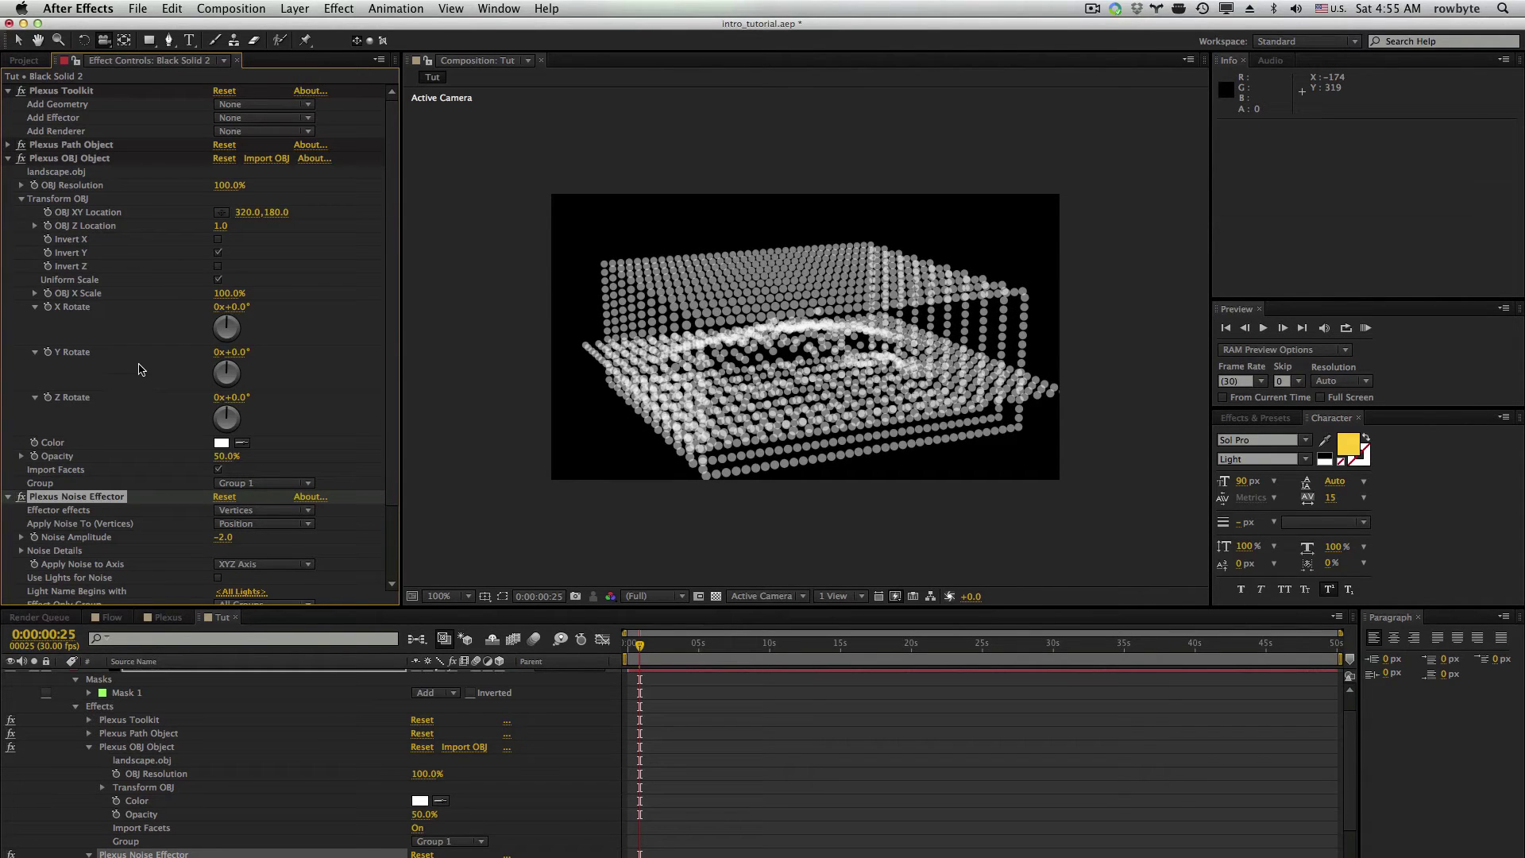
Put the landscape OBJ in Group 2, keep the mask box in Group 1, and limit the noise to Group 1
{"action": "left_click", "coordinate": [244, 483]}
{"action": "left_click", "coordinate": [245, 509]}
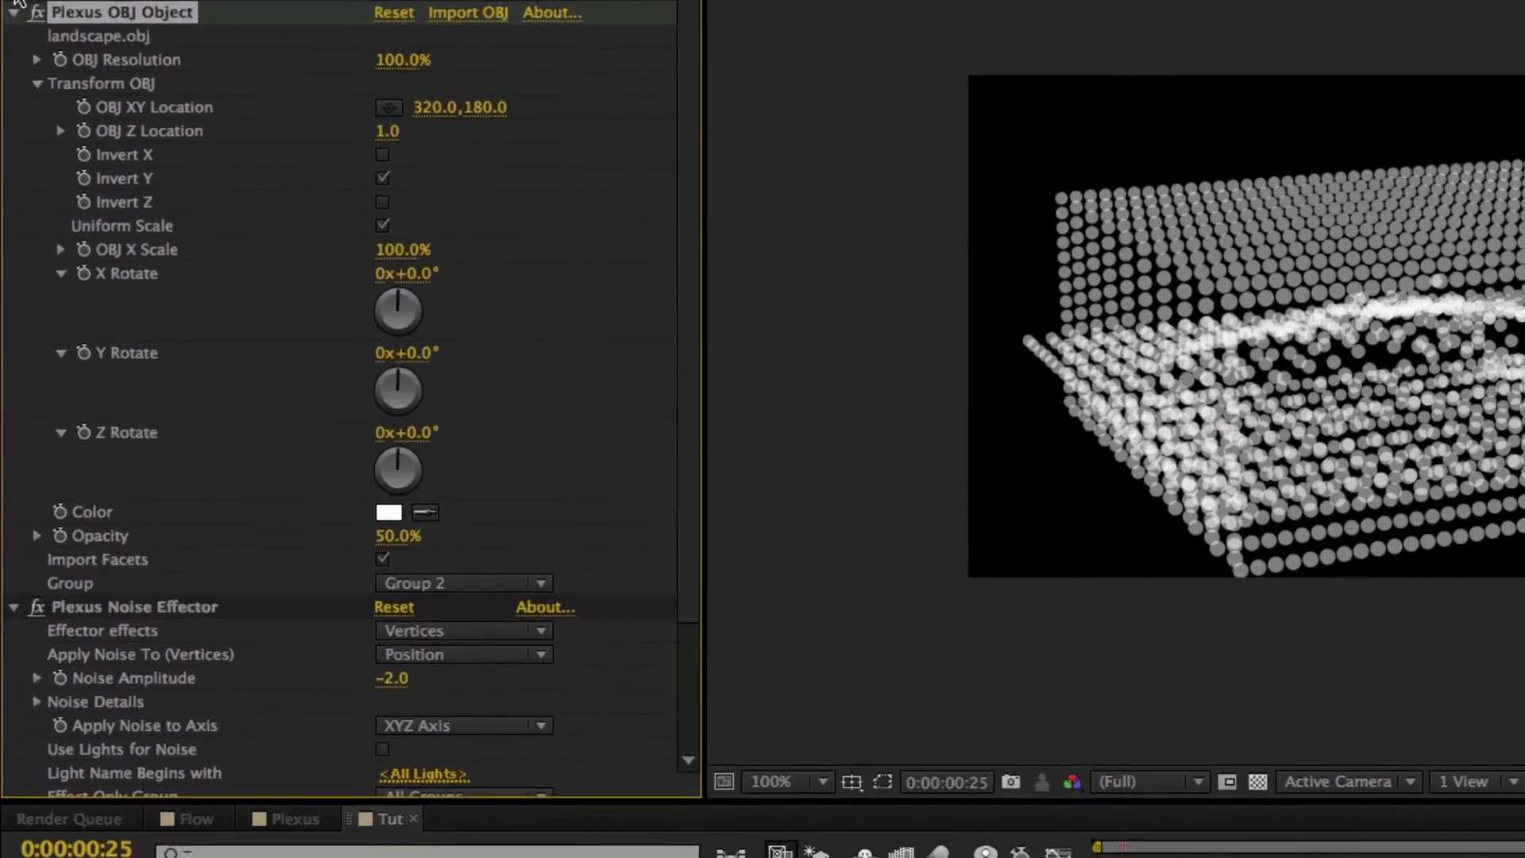
{"action": "left_click", "coordinate": [12, 18]}
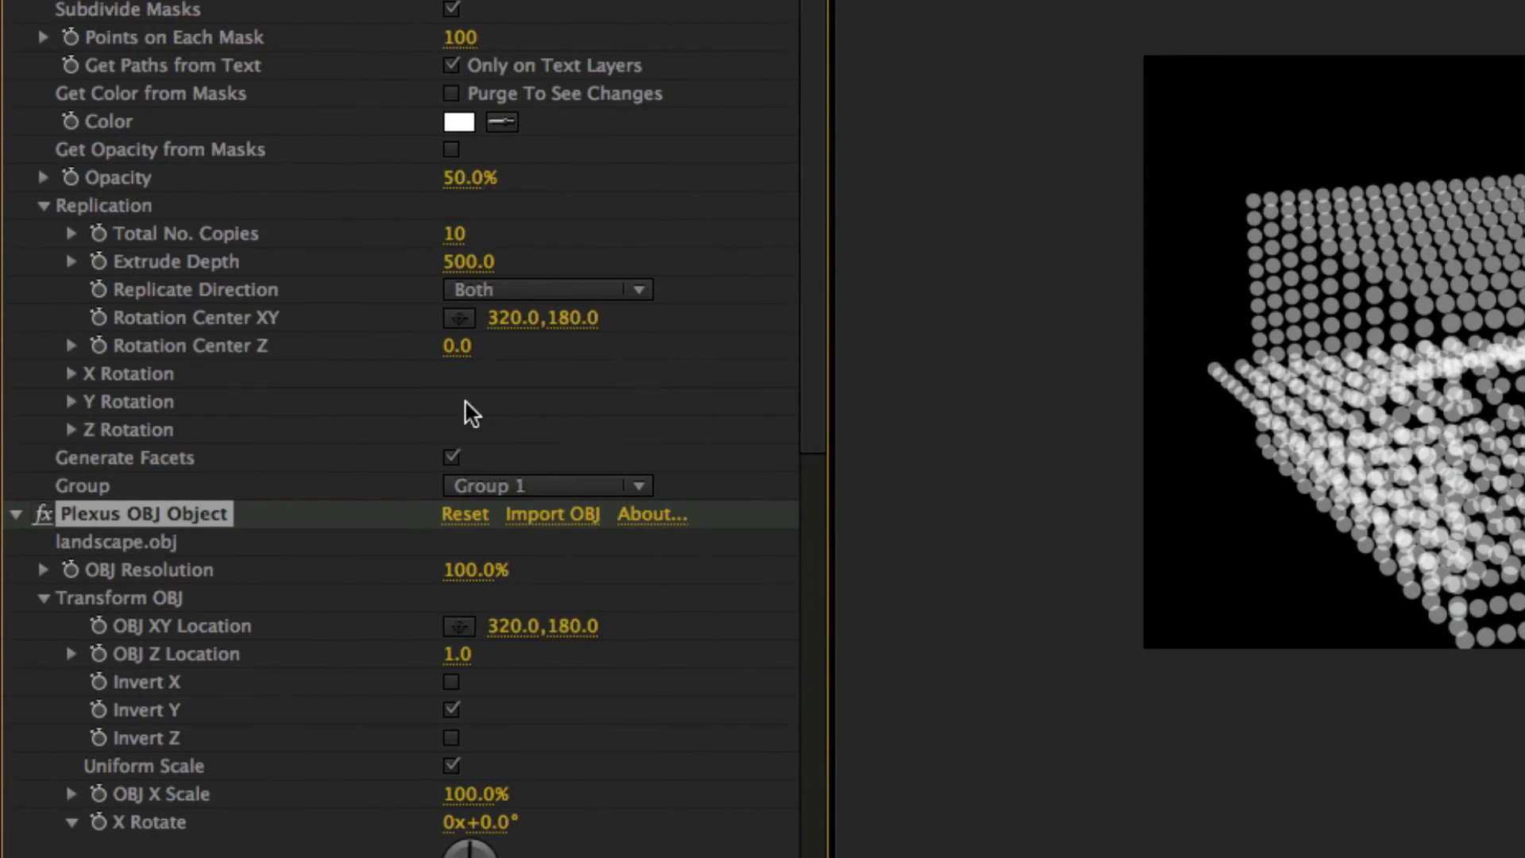
{"action": "left_click", "coordinate": [508, 486]}
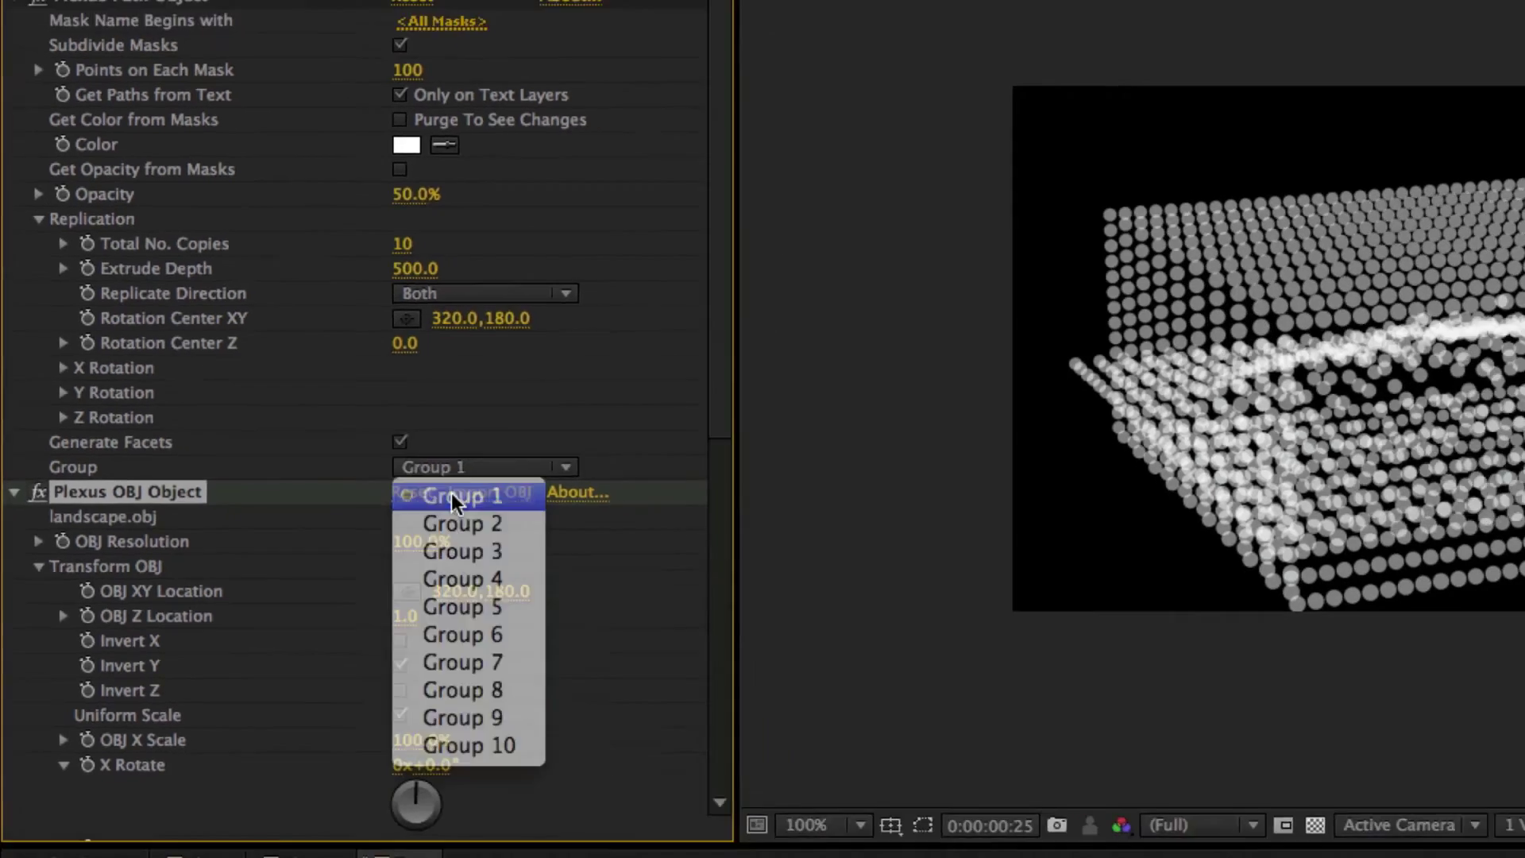
{"action": "left_click", "coordinate": [516, 520]}
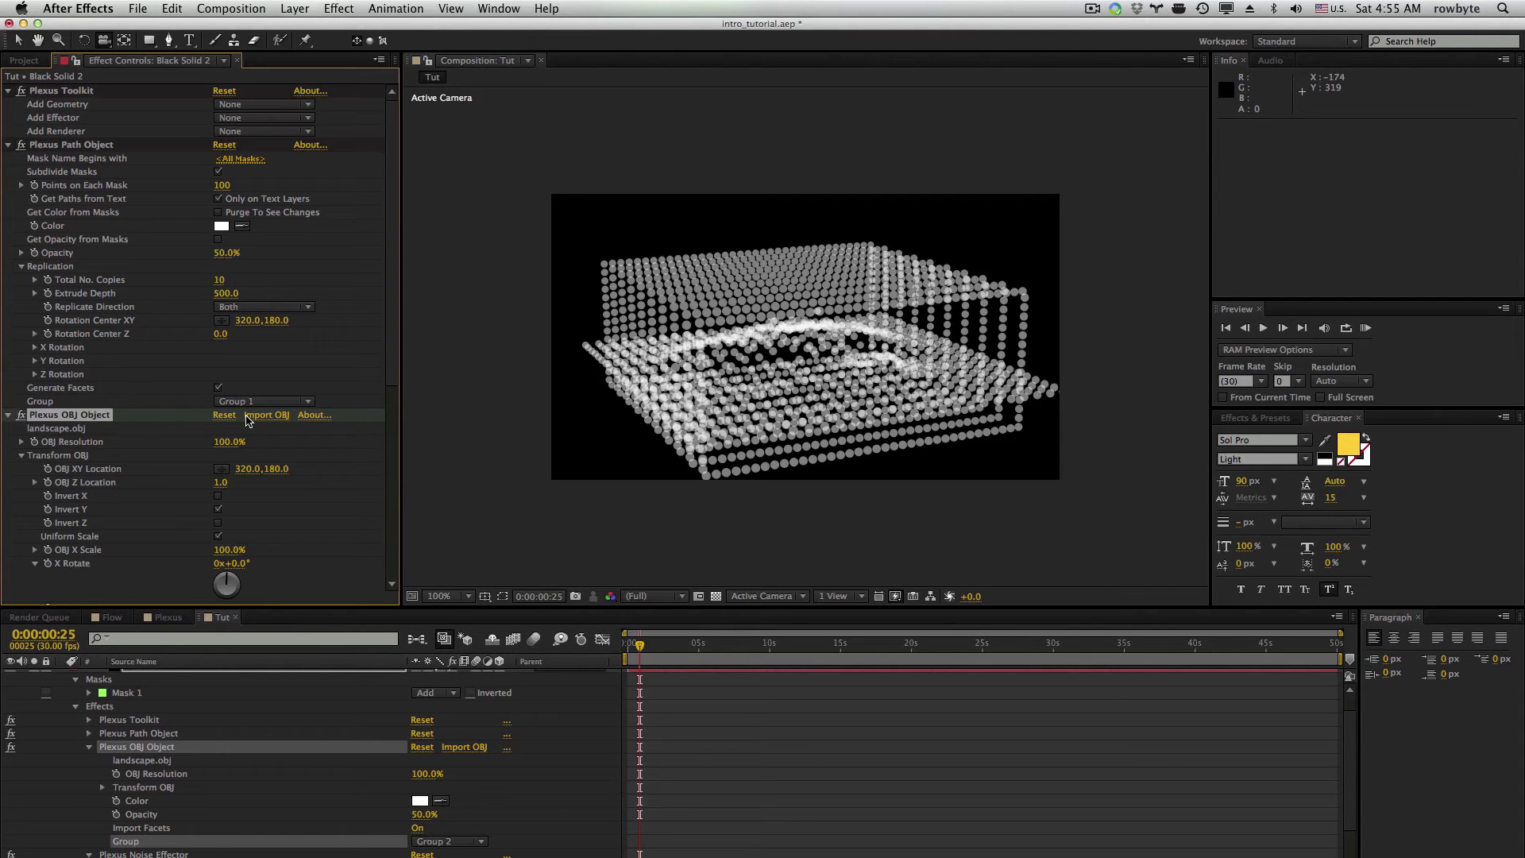
{"action": "scroll", "coordinate": [248, 420], "scroll_direction": "down", "scroll_amount": 8}
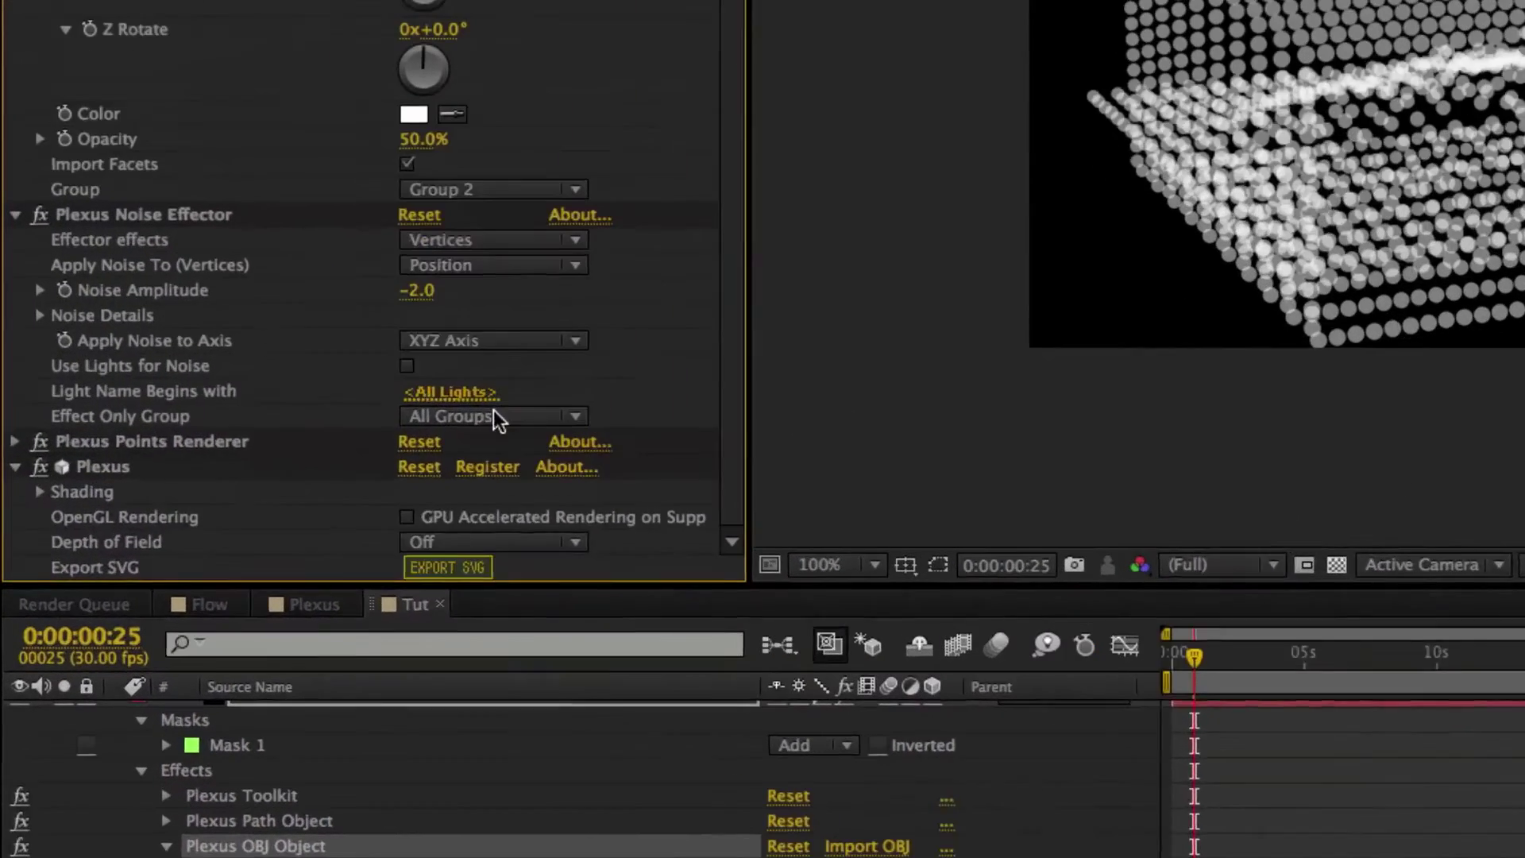
{"action": "left_click", "coordinate": [260, 516]}
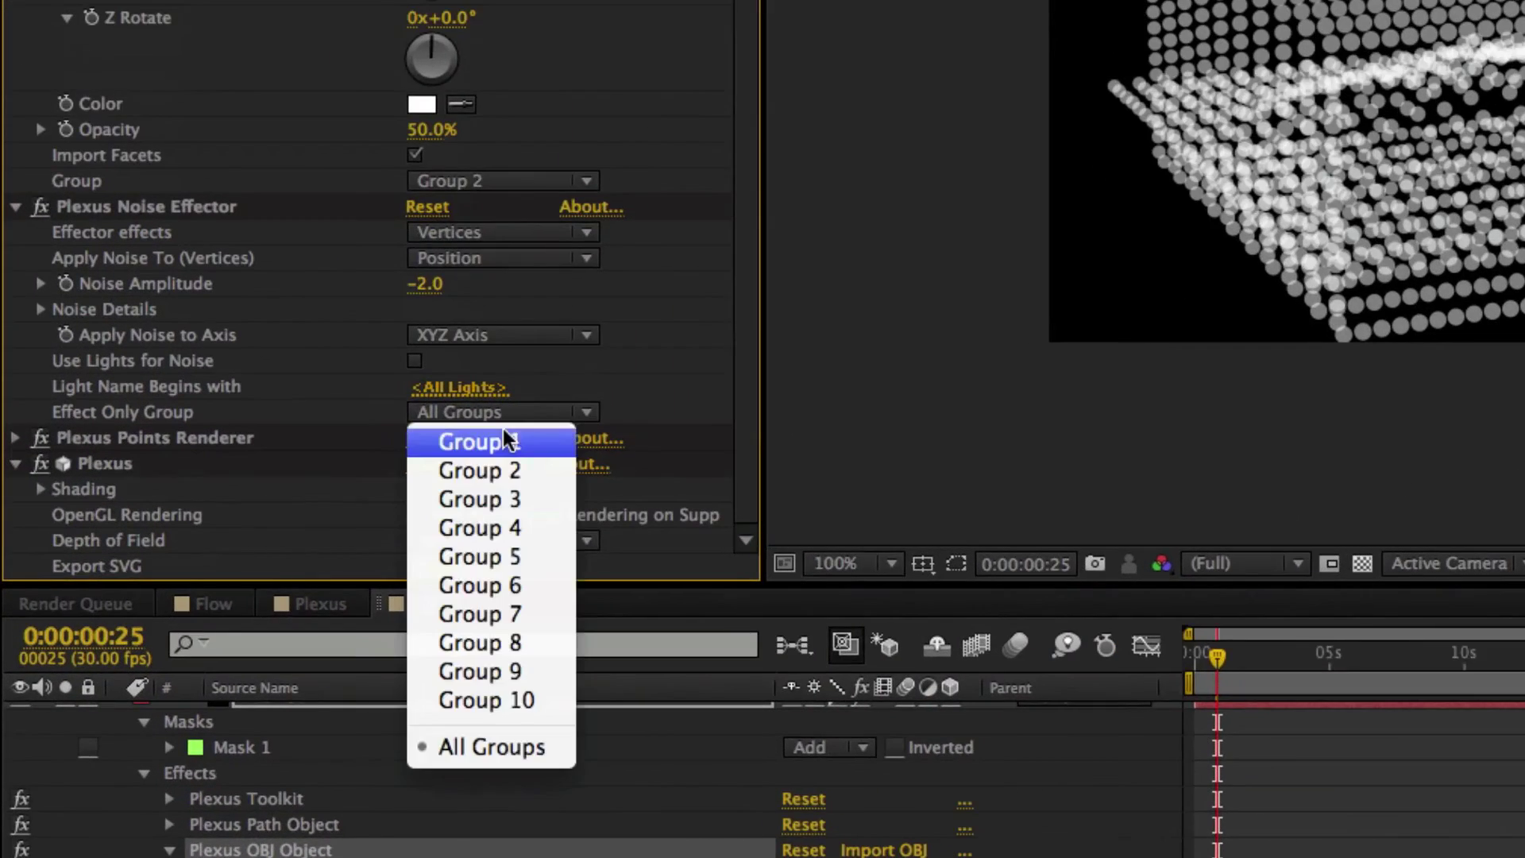
{"action": "left_click", "coordinate": [264, 526]}
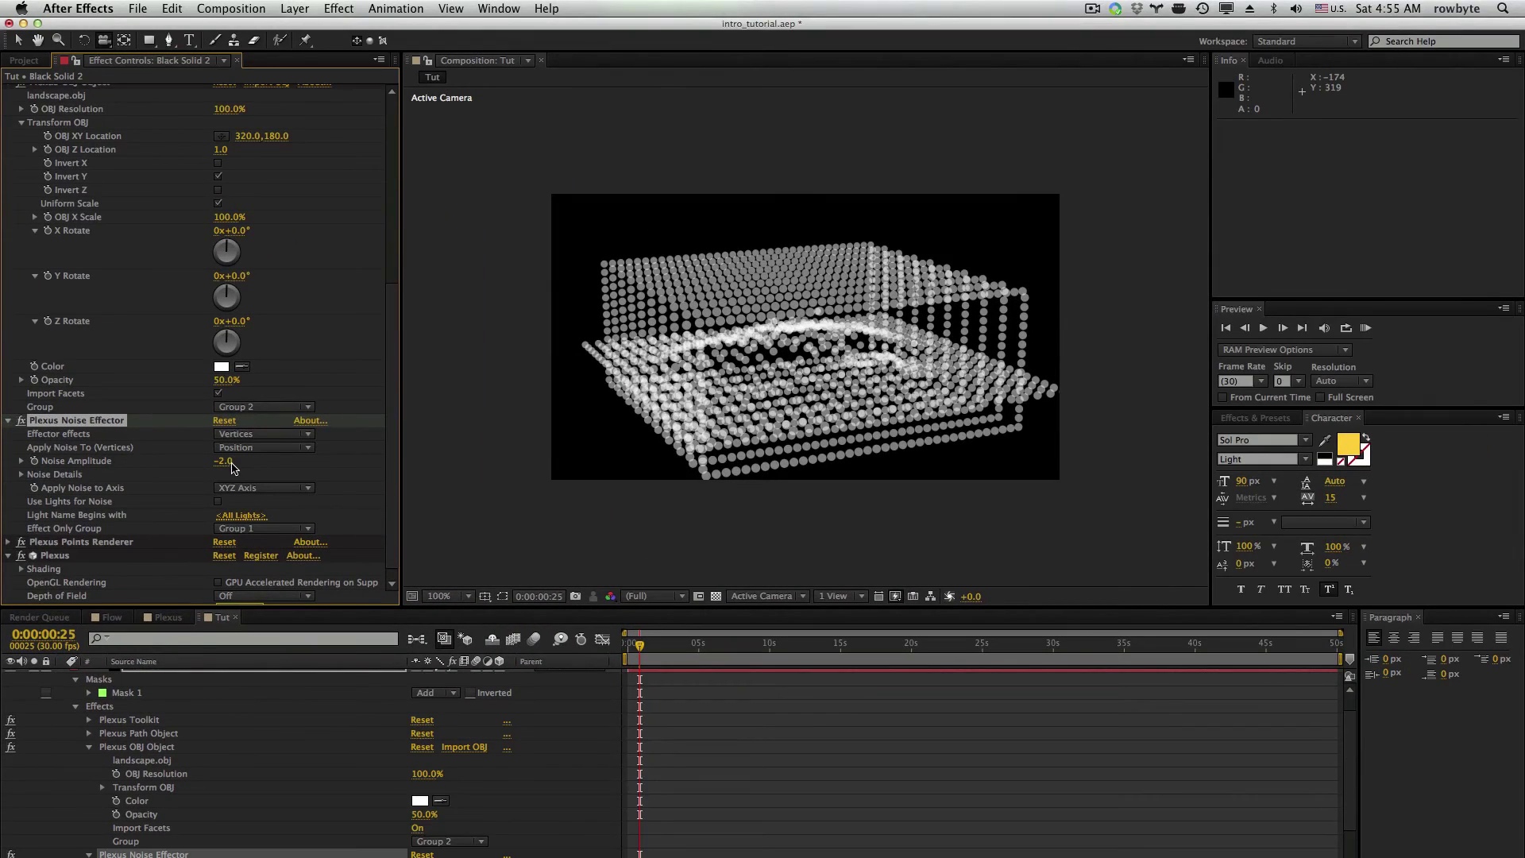
Switch the noise's Effect Only Group to Group 2, scrubbing the amplitude to test the landscape scatter
{"action": "left_click_drag", "start_coordinate": [233, 467], "coordinate": [280, 517]}
{"action": "left_click", "coordinate": [270, 528]}
{"action": "left_click", "coordinate": [270, 559]}
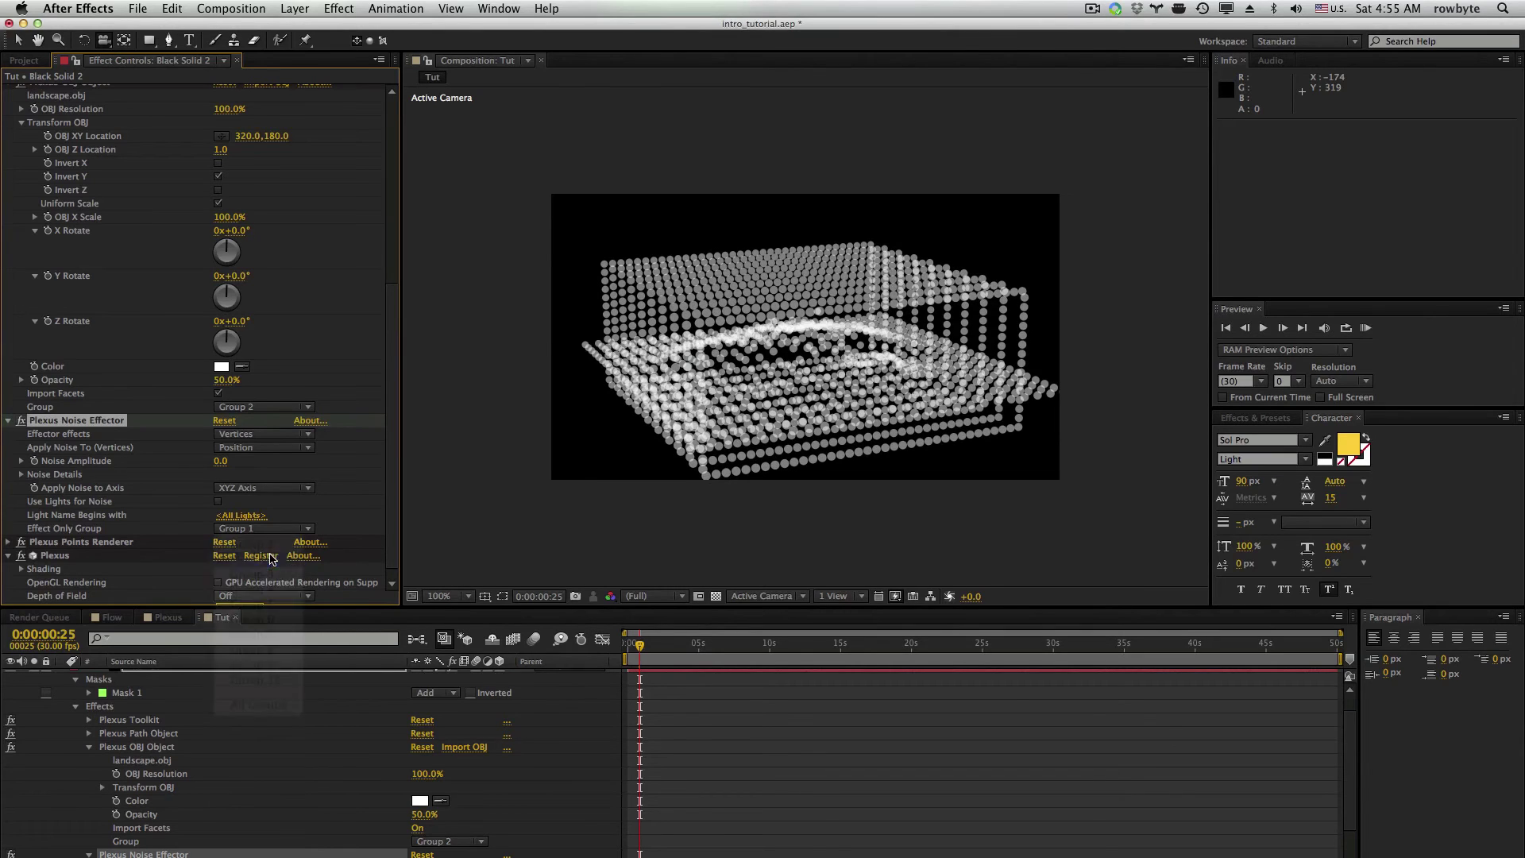
{"action": "left_click_drag", "start_coordinate": [221, 461], "coordinate": [262, 458]}
{"action": "left_click_drag", "start_coordinate": [839, 419], "coordinate": [709, 446]}
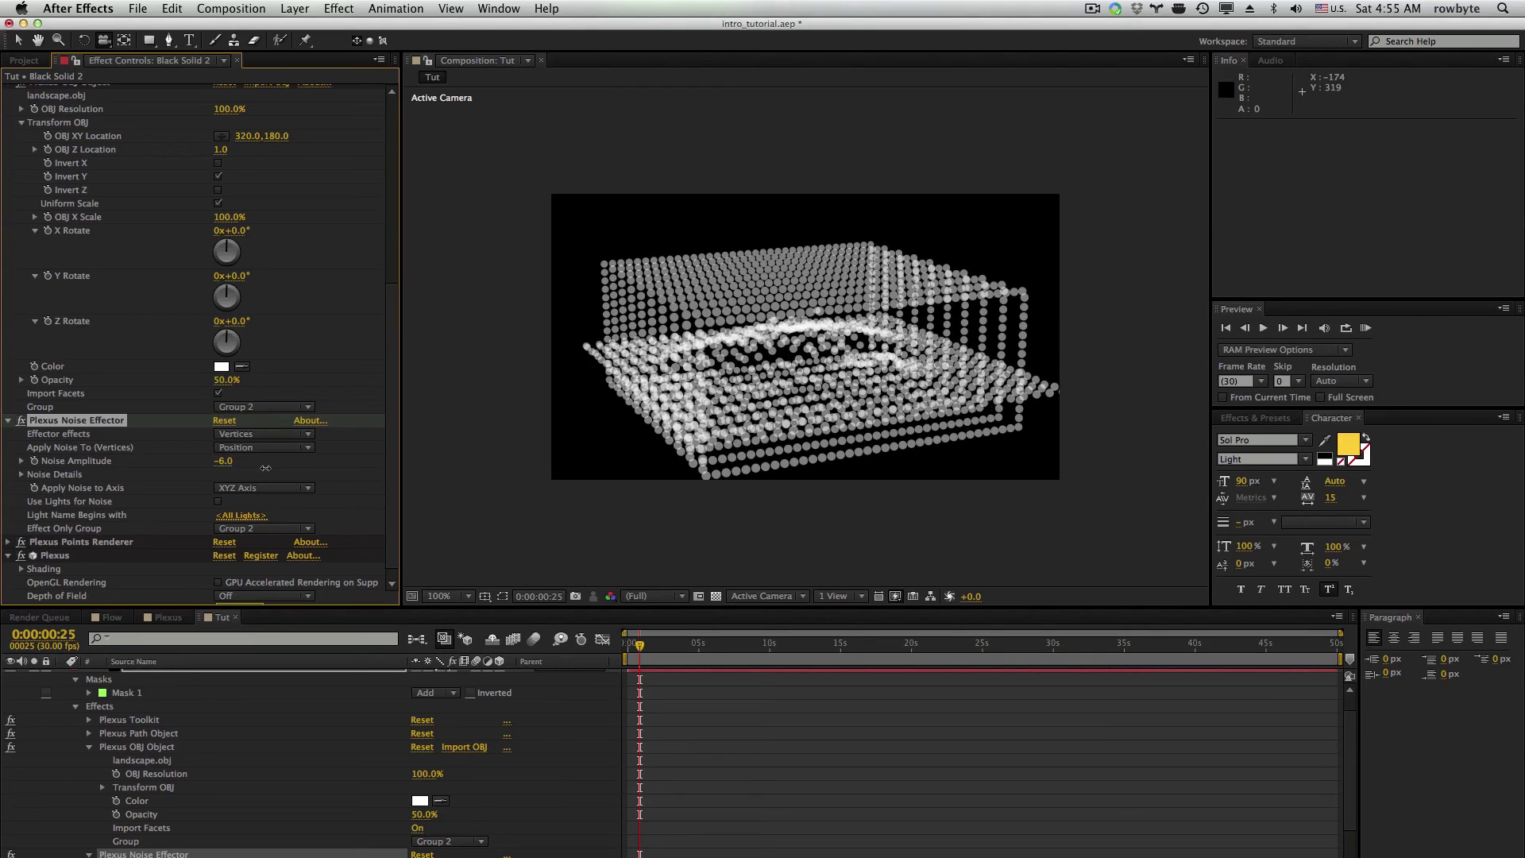
{"action": "mouse_move", "coordinate": [265, 468]}
{"action": "left_mouse_down"}
{"action": "mouse_move", "coordinate": [964, 324]}
{"action": "mouse_move", "coordinate": [167, 491]}
{"action": "left_mouse_up"}
Limit the Points Renderer's Effect Only Group to Group 1, then Group 2 to show only the landscape points
{"action": "left_click", "coordinate": [9, 542]}
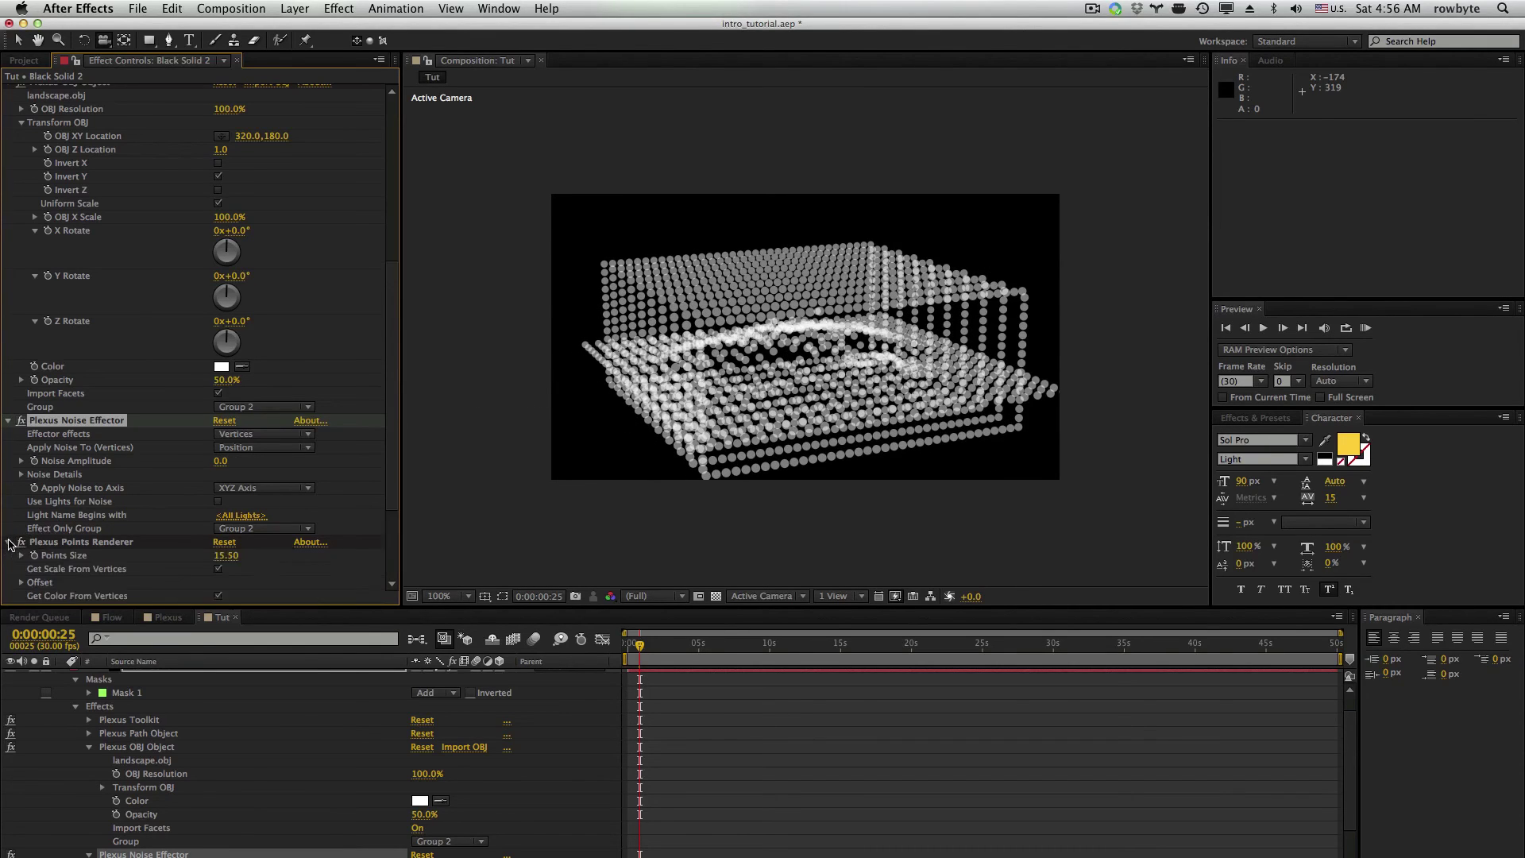
{"action": "scroll", "coordinate": [215, 502], "scroll_direction": "down", "scroll_amount": 5}
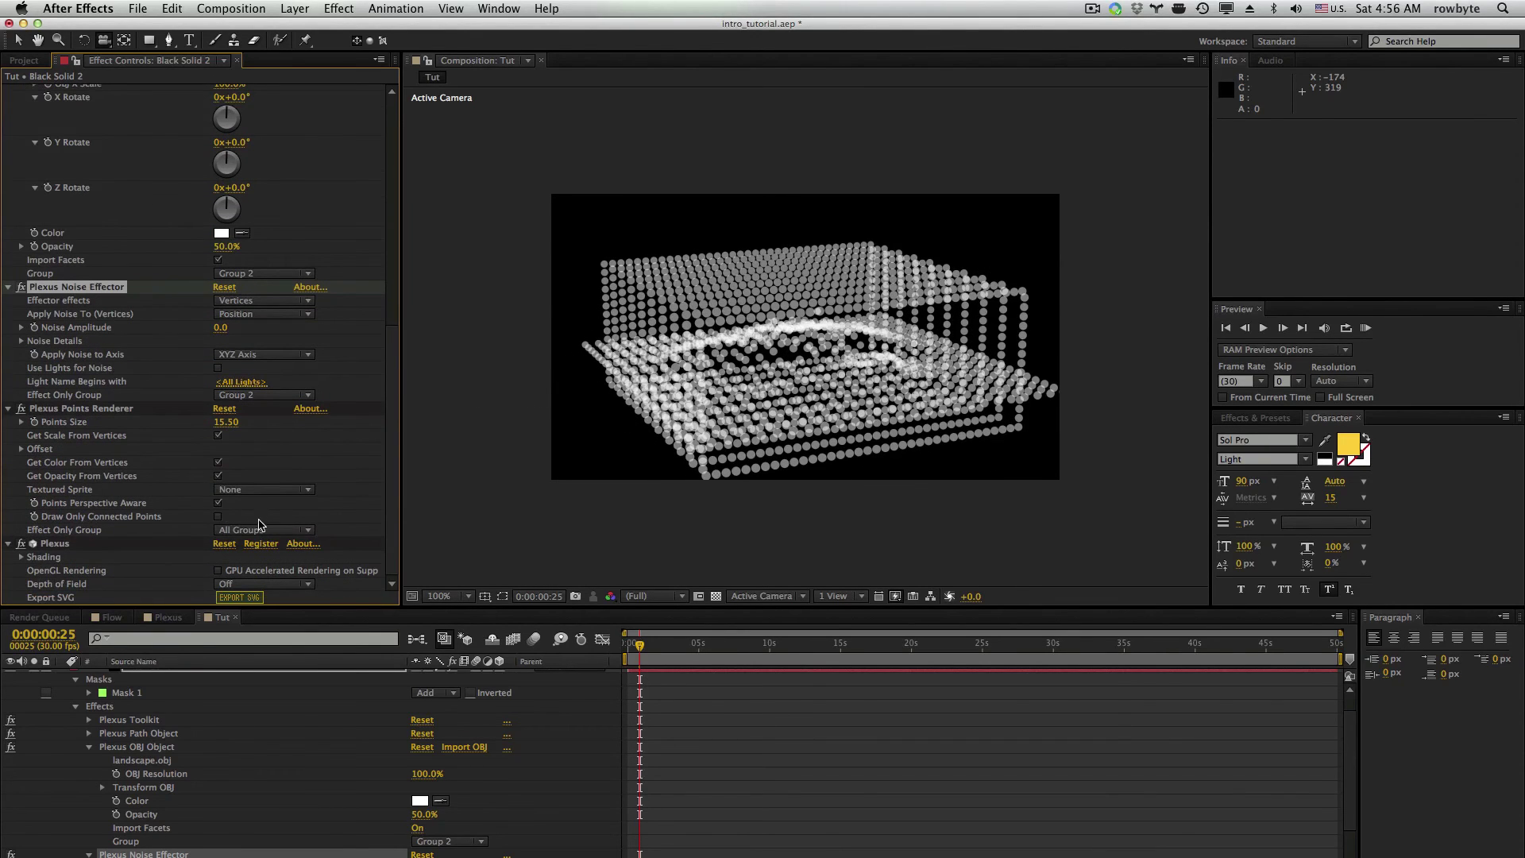
{"action": "left_click", "coordinate": [262, 530]}
{"action": "left_click", "coordinate": [262, 540]}
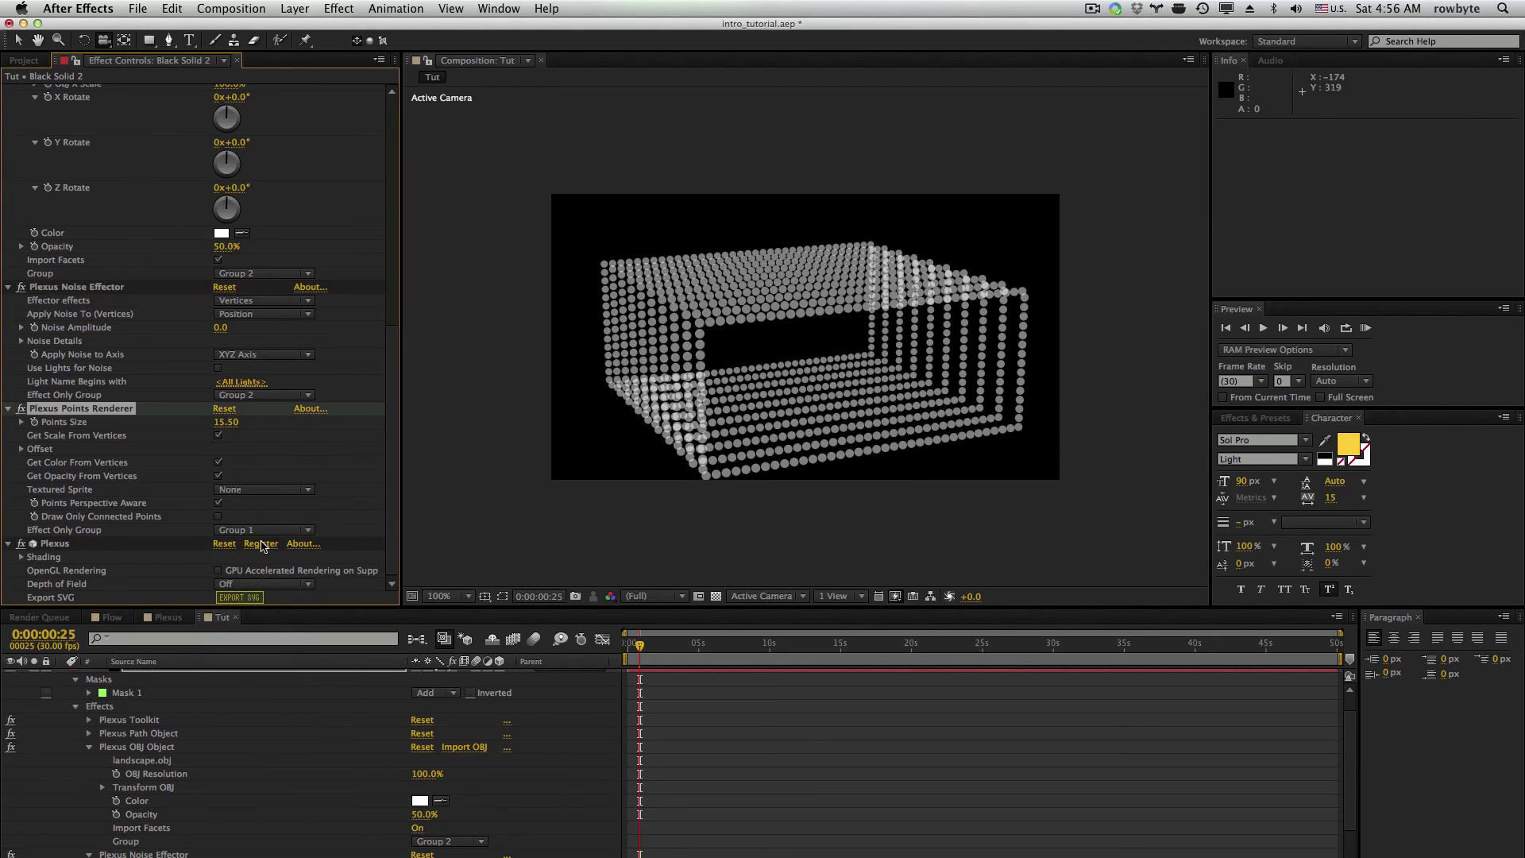
{"action": "left_click", "coordinate": [262, 530]}
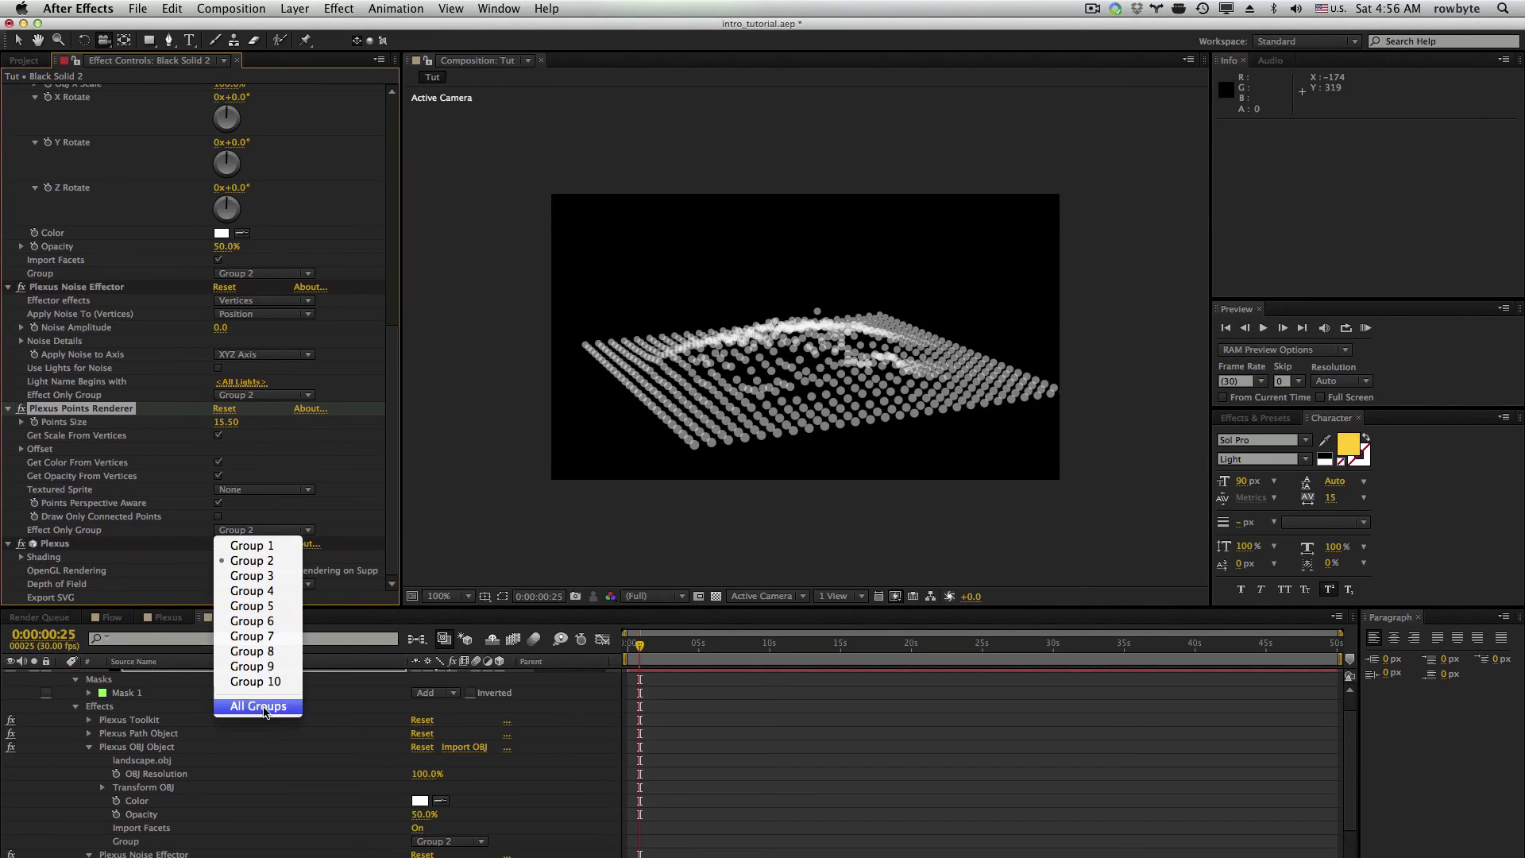